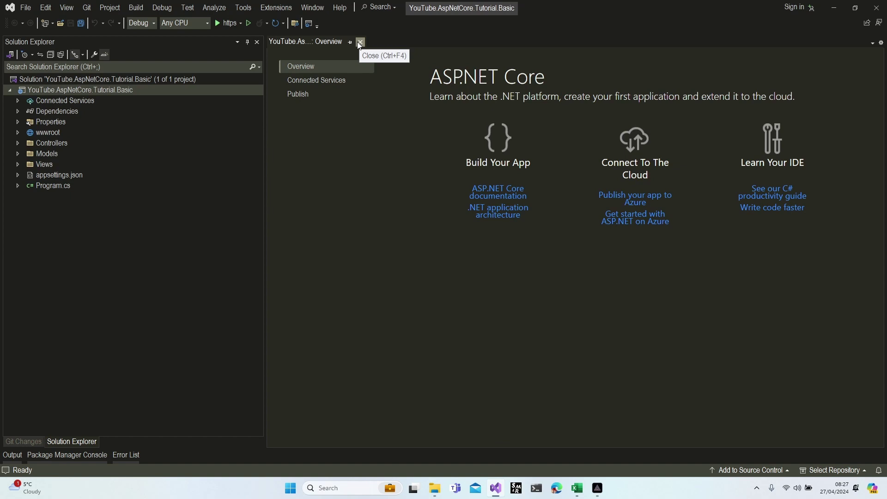
- Close the project Overview page in Visual Studio and switch to the blank worksheet in Excel
left_click(359, 43)
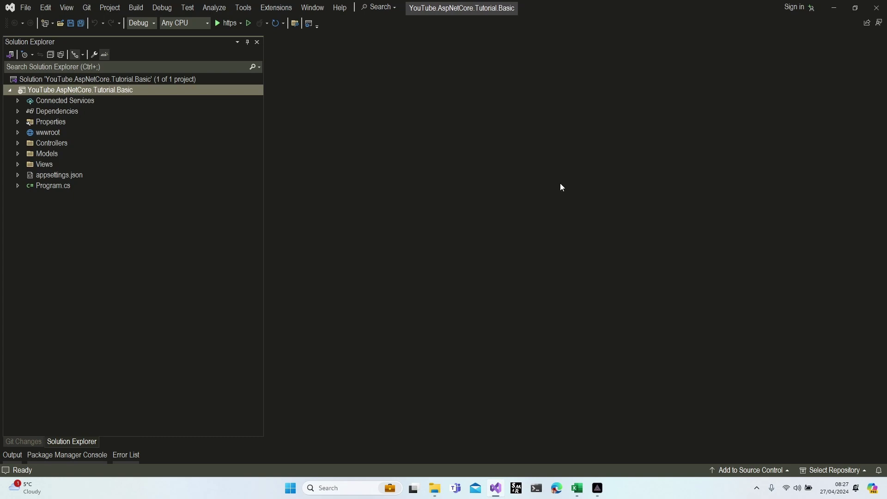
left_click(577, 488)
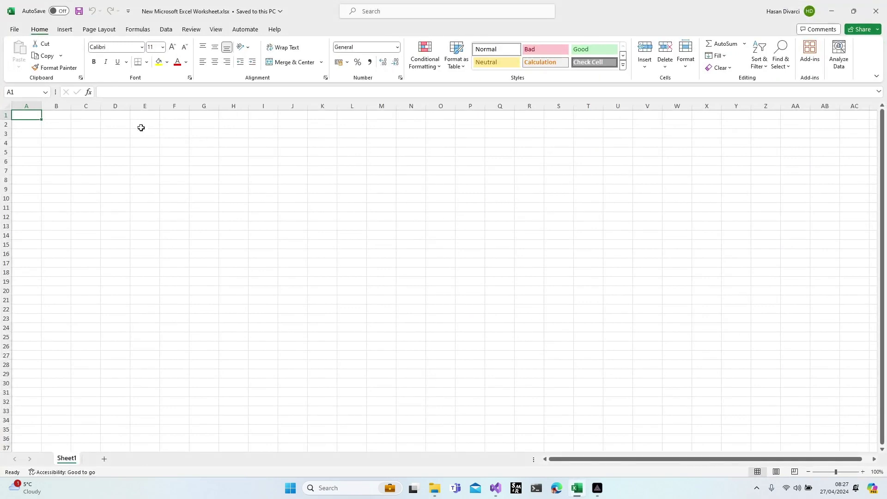
scroll(54, 125, "up", 5)
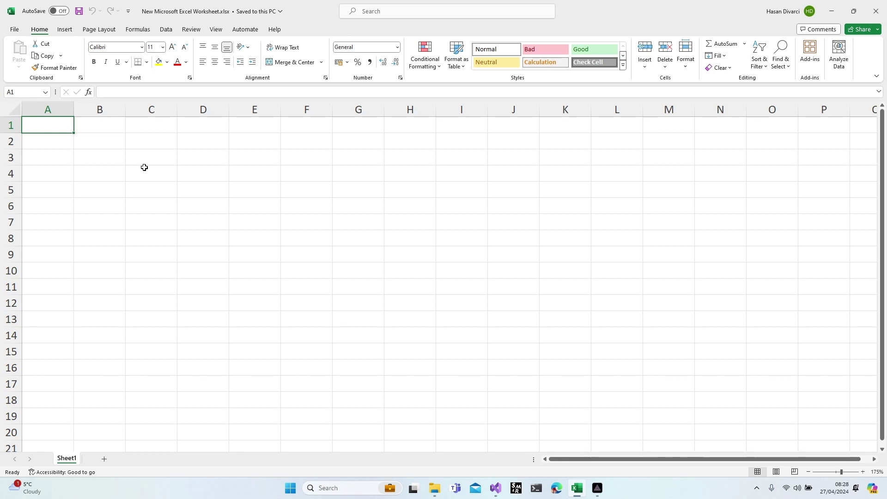
- Enter the headers PRODUCT, CATEGORY and PRODUCTFEATURE in A1 to C1 and widen columns A to C to fit them
type("p")
key("BackSpace")
key("Caps_Lock")
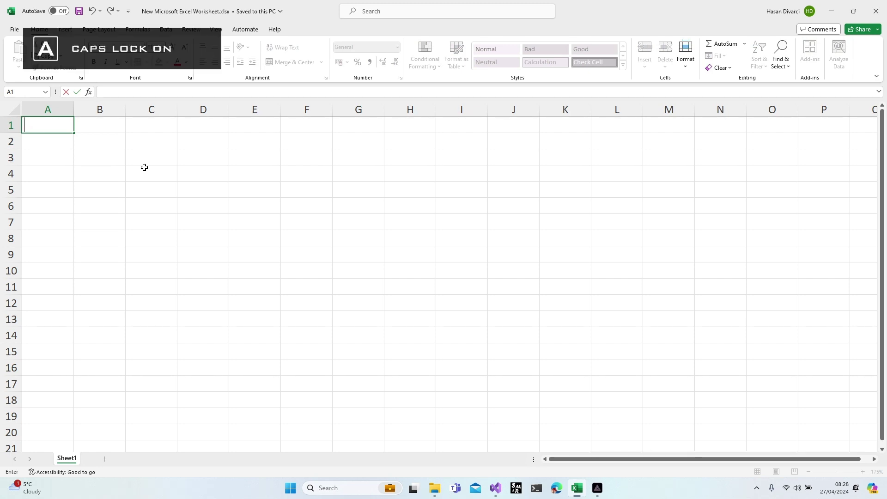
type("PR")
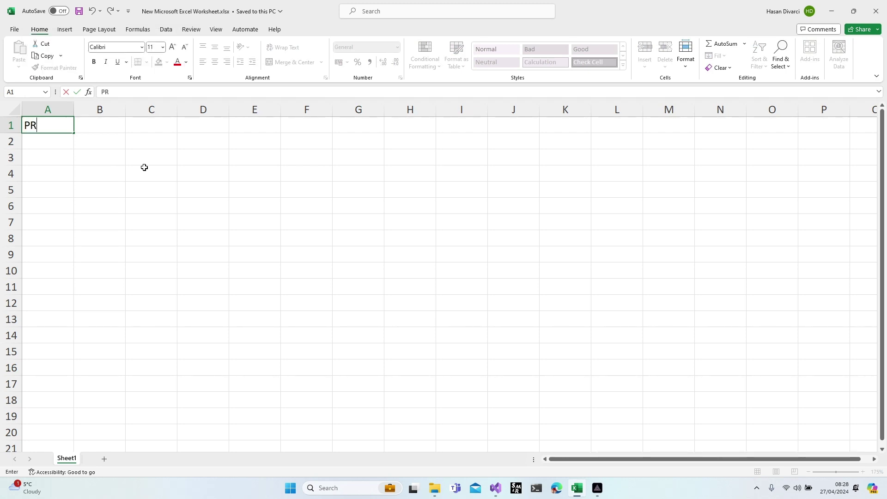
type("ODUCT")
key("Tab")
type("CA")
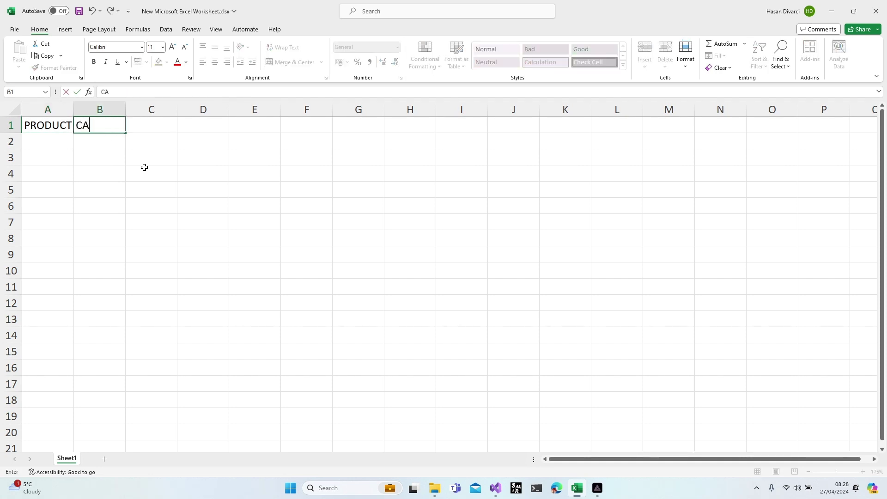
type("TEGORY")
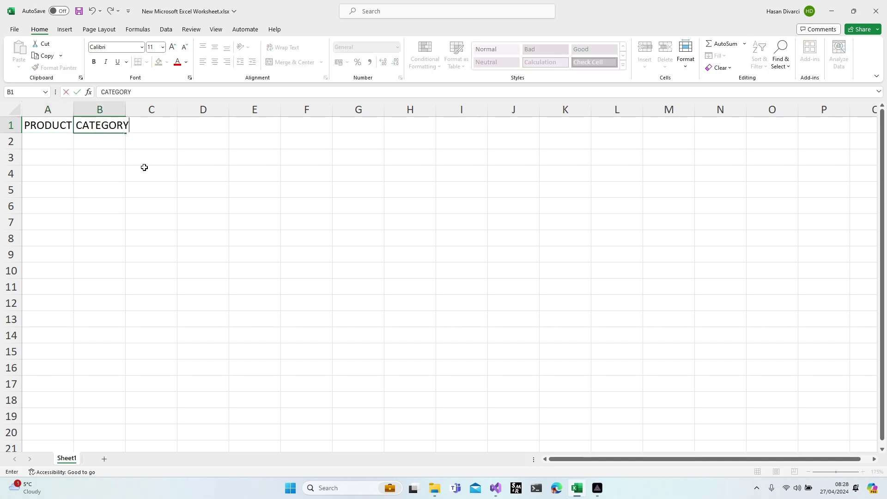
key("Tab")
type("PRO")
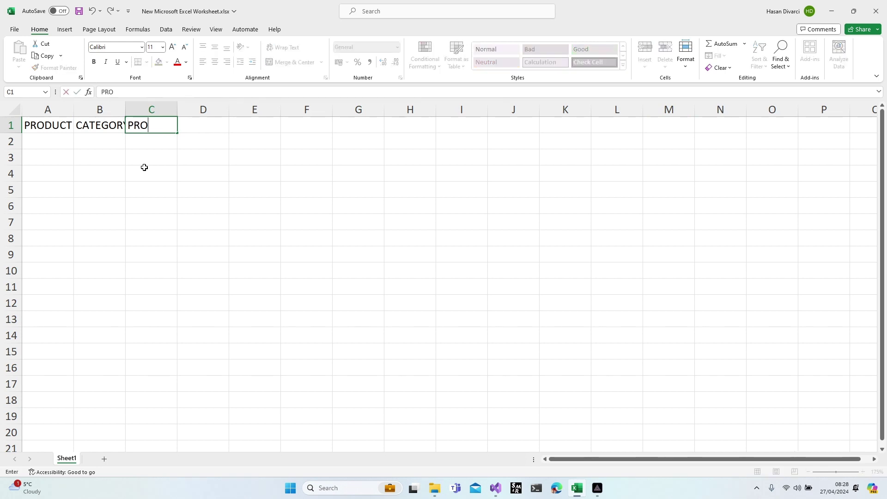
type("DUCTFEATURE")
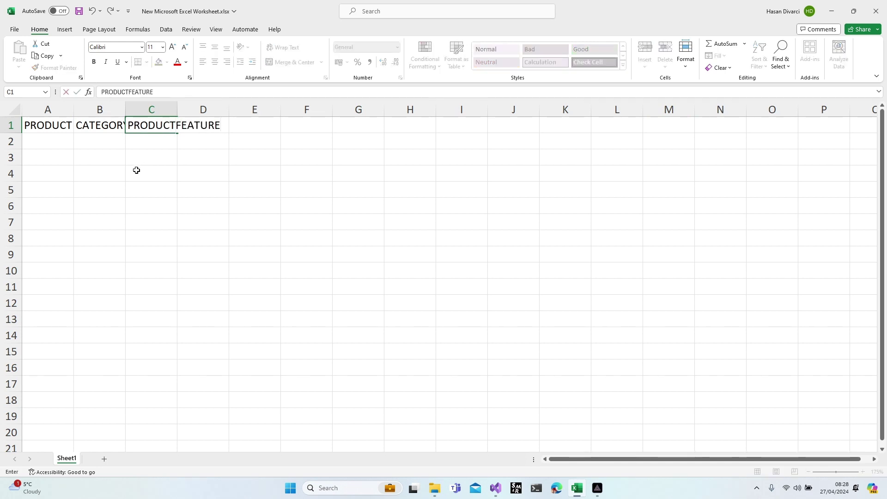
left_click(106, 173)
left_click_drag(74, 109, 272, 109)
- Enter the headers USER, ROLE and USERROLE in D1 to F1 and fit column F to its text
left_click(308, 125)
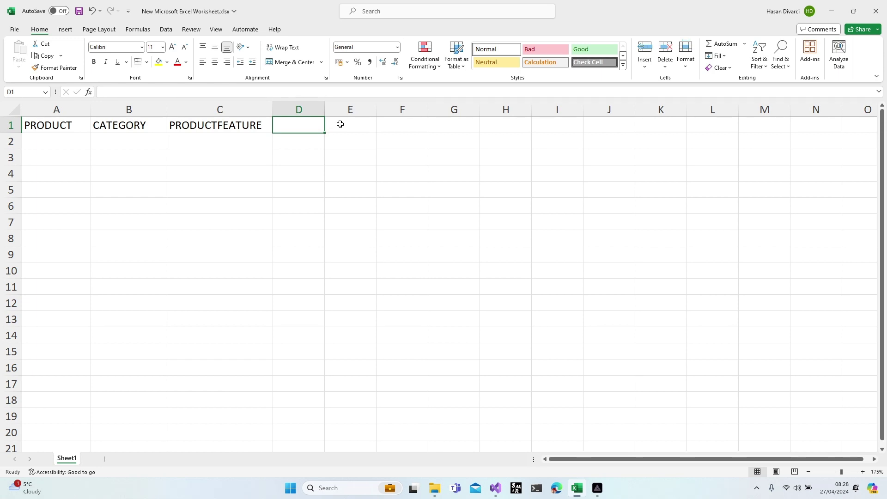
type("USER")
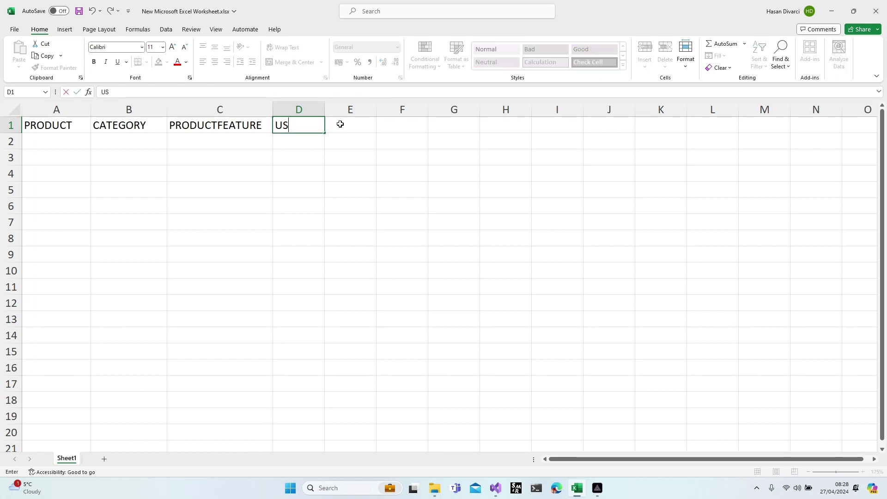
left_click(340, 124)
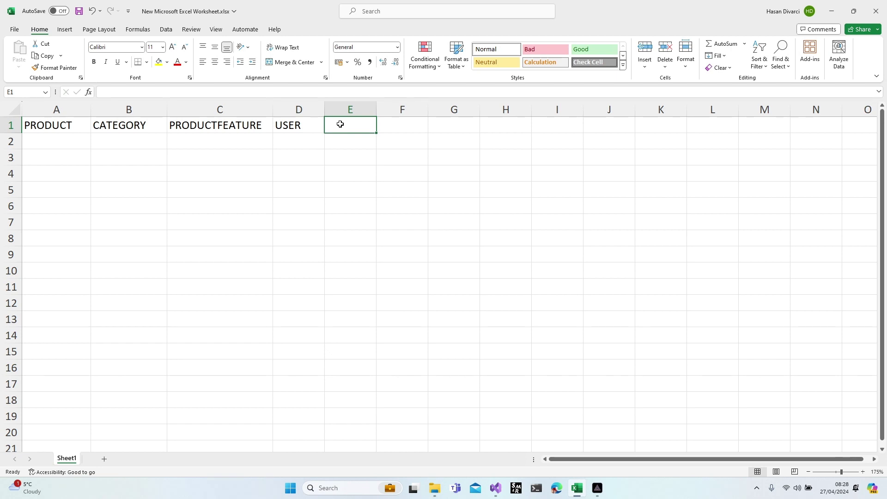
type("ROLE")
key("Tab")
type("U")
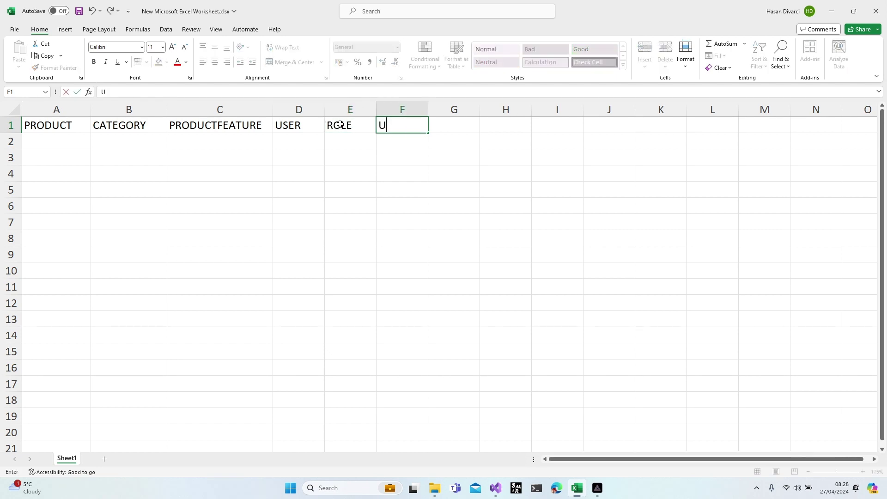
type("SERROLE")
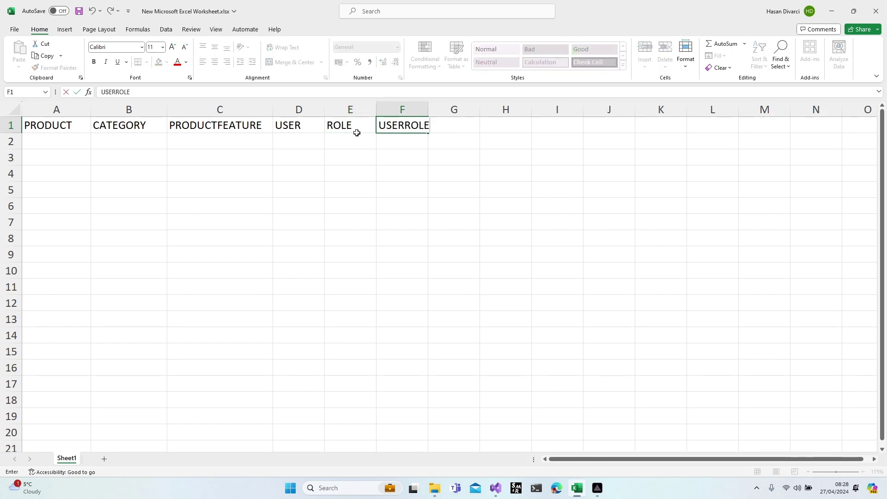
left_click(469, 158)
double_click(431, 110)
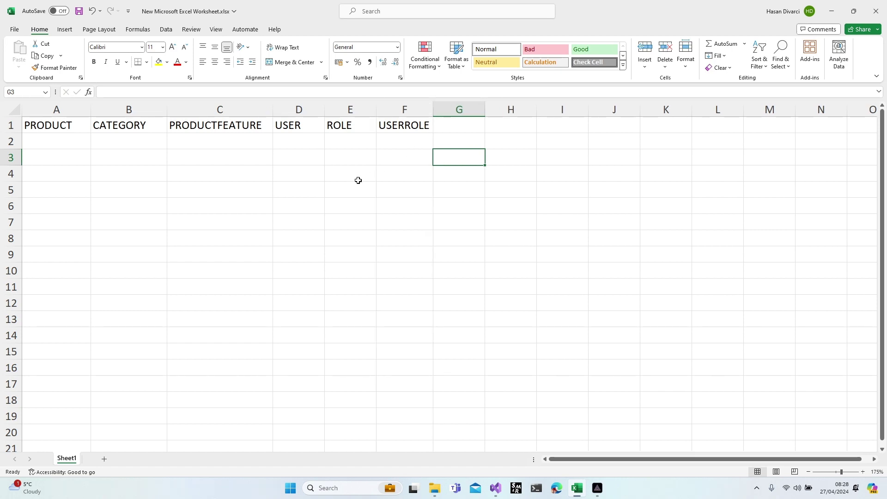
- Enter Id in A2 as the first field under the PRODUCT header
left_click(47, 142)
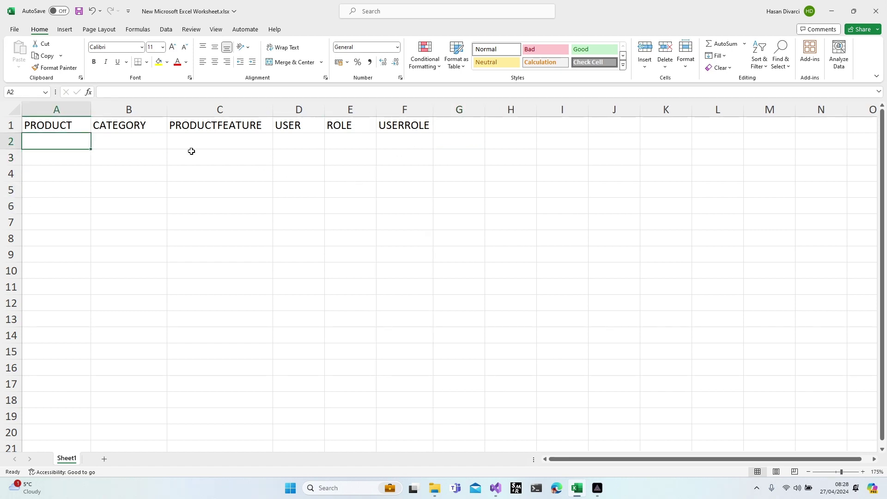
key("Caps_Lock")
type("Id")
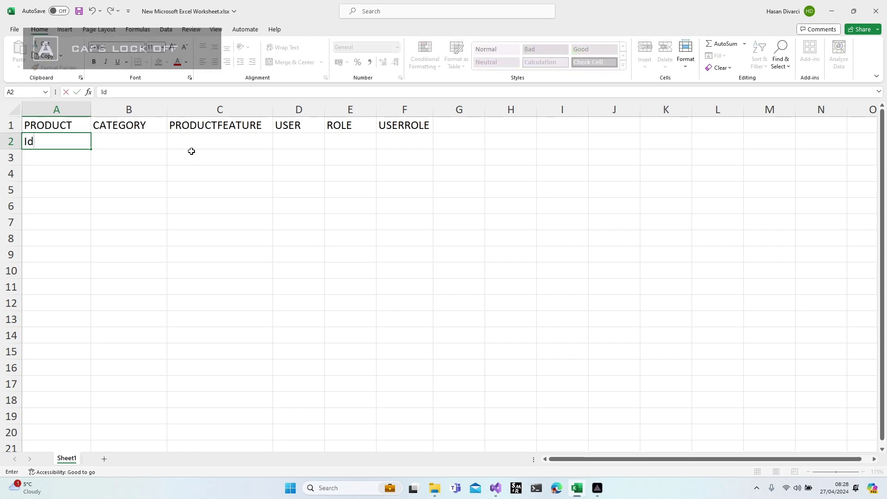
left_click(192, 152)
- Copy the Id entry from A2 into B2 through F2, under each of the other headers
left_click(84, 142)
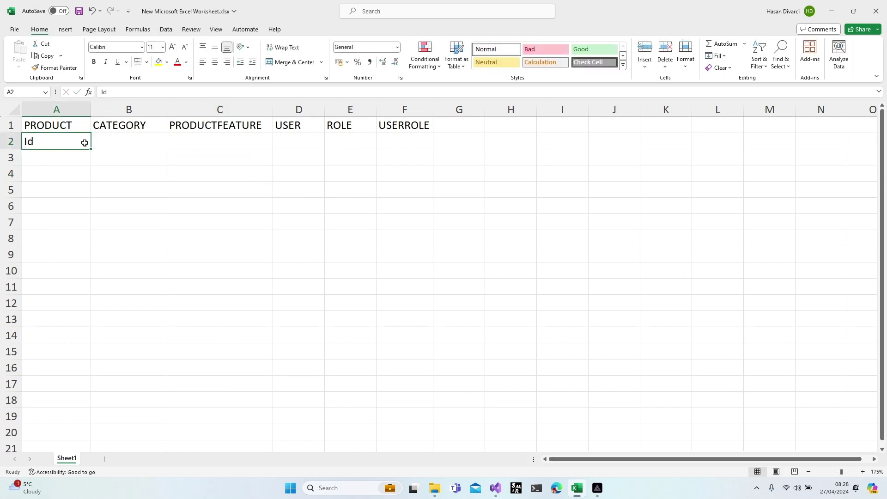
key("ctrl+c")
left_click(119, 141)
key("ctrl+v")
left_click(203, 142)
key("ctrl+v")
left_click(323, 142)
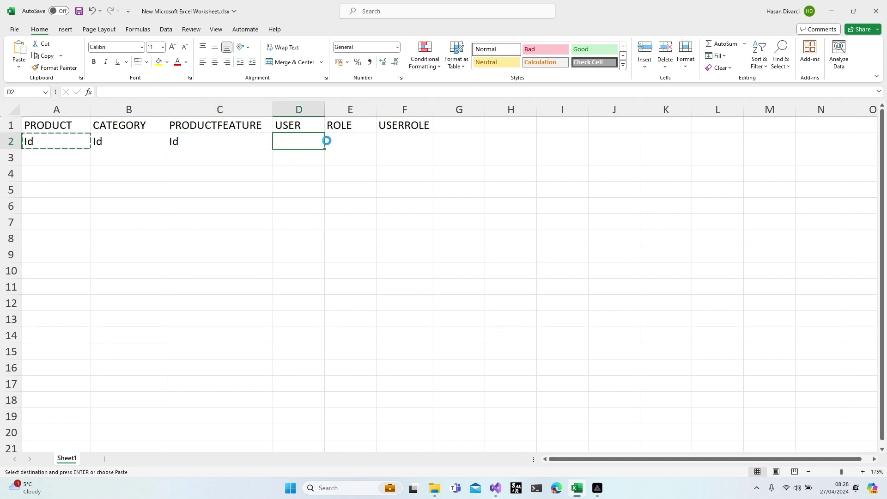
key("ctrl+v")
left_click(351, 142, "ctrl")
key("ctrl+v")
left_click(402, 140, "ctrl")
left_click(402, 143)
key("ctrl+v")
left_click(244, 206)
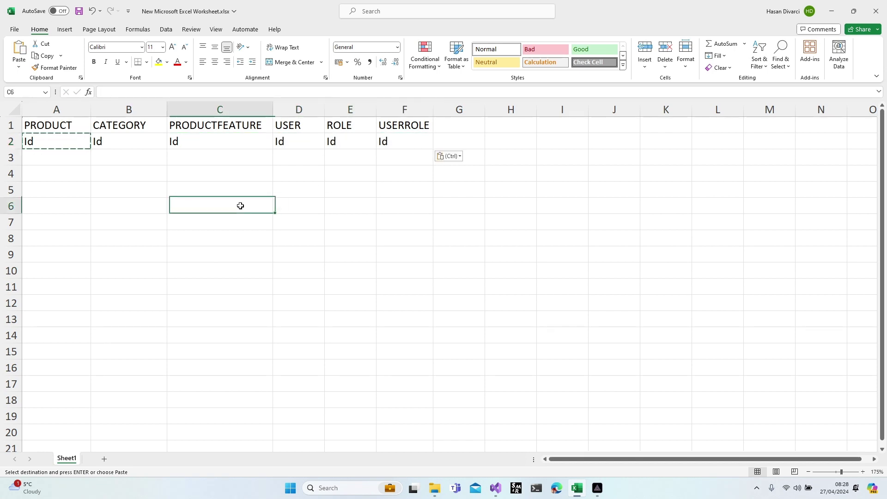
- Enter Name in A3 and B3, as the second field of PRODUCT and CATEGORY
left_click(55, 157)
type("Name")
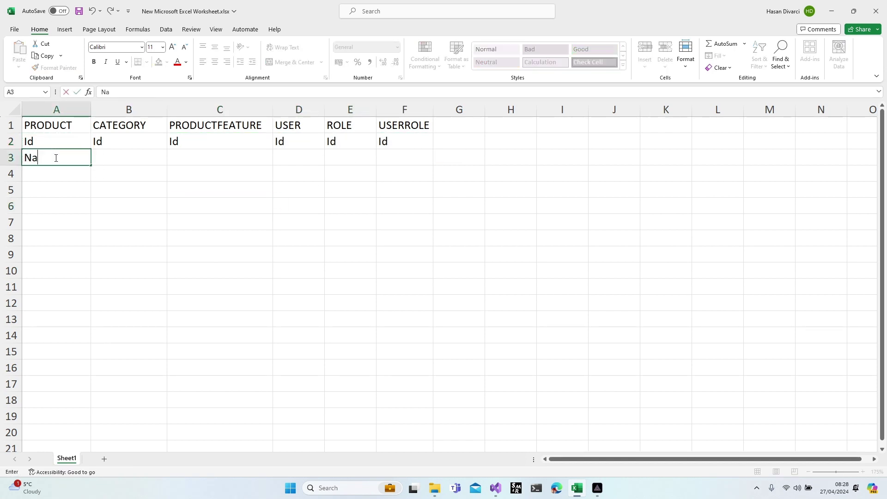
key("Tab")
type("Name")
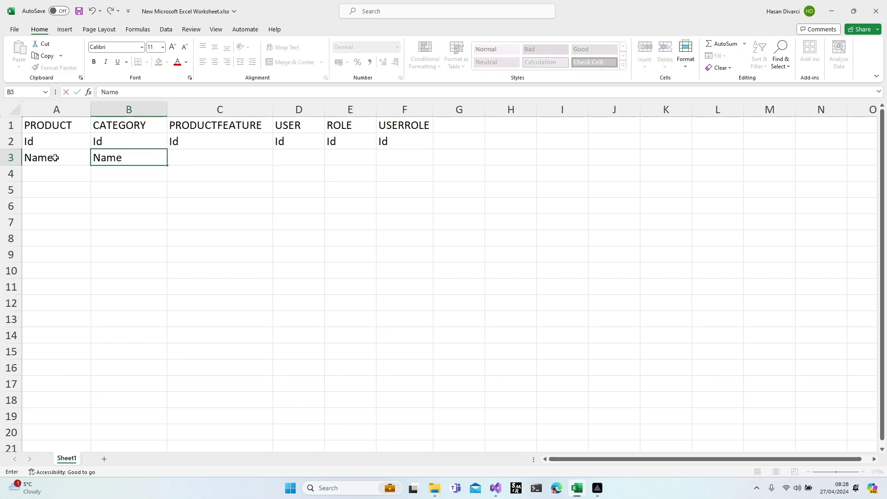
key("Return")
key("Up")
key("Right")
key("Right")
key("Right")
key("Right")
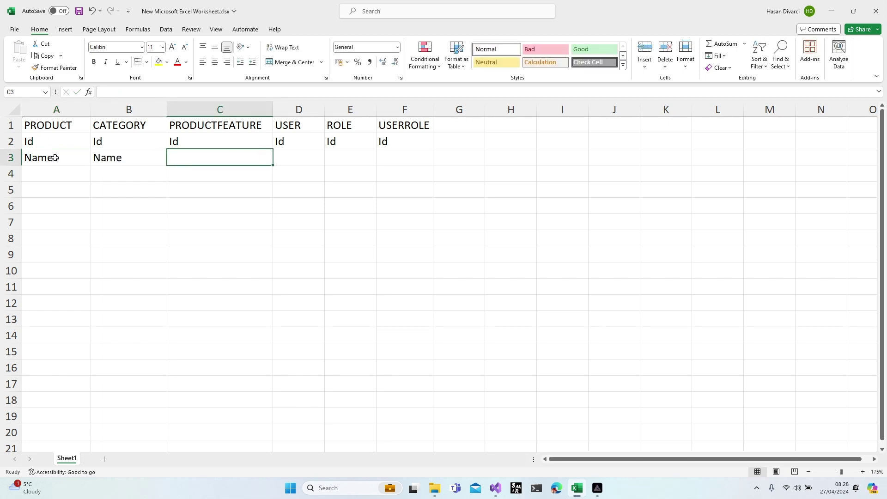
key("Down")
key("Down")
key("Left")
key("Left")
key("Left")
key("Left")
key("Left")
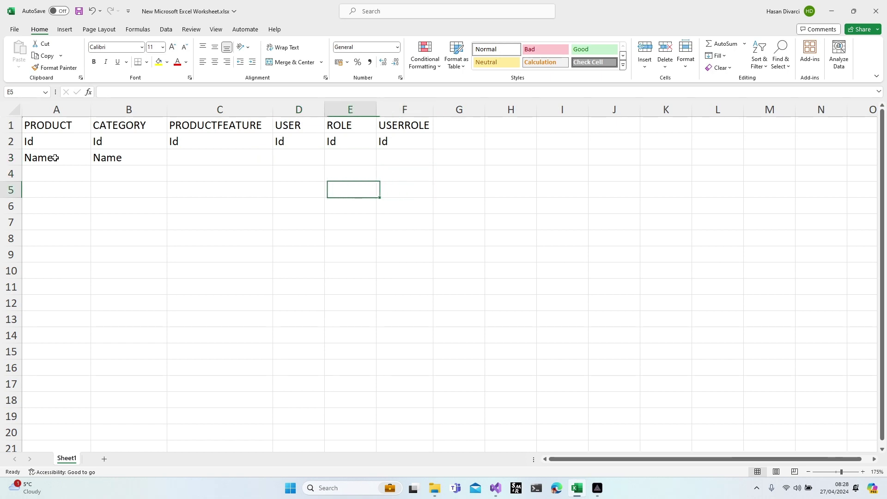
key("Up")
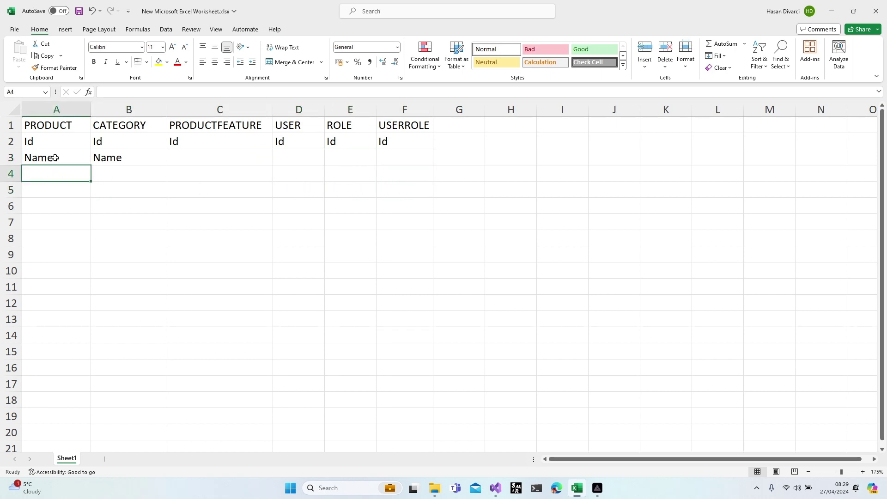
- Add the fields Quantity in A4 and Price in A5 under PRODUCT
type("Quantity")
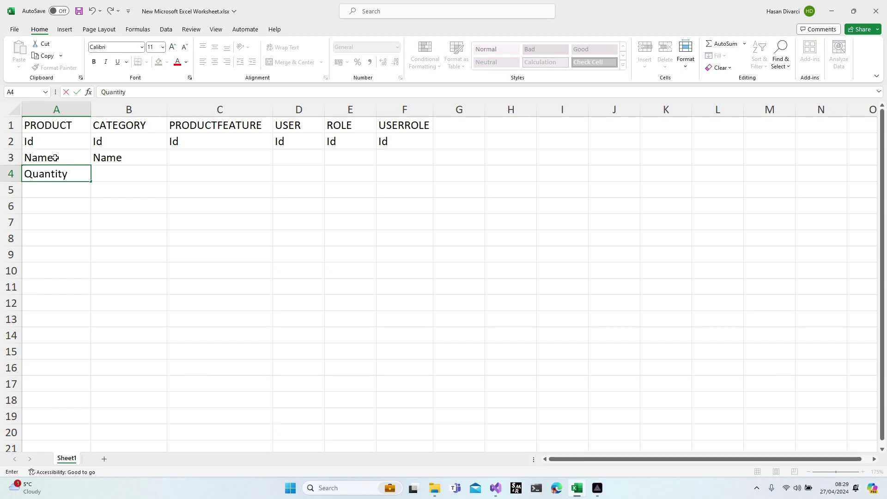
key("Return")
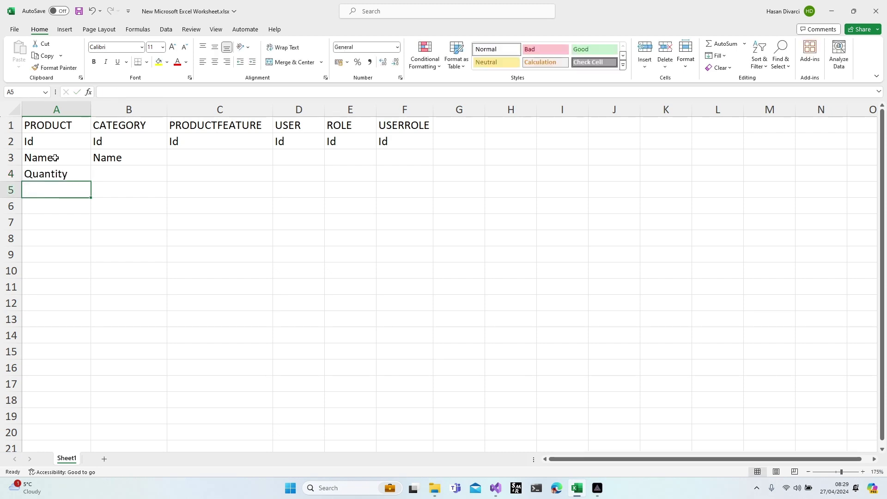
type("Price")
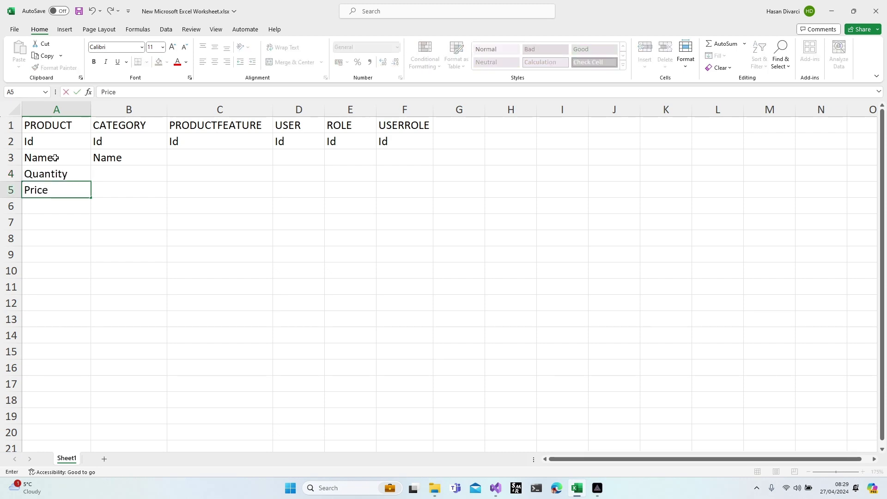
key("Return")
- Add the fields Weight, Height and Colour in C3 to C5 under PRODUCTFEATURE
key("Up")
key("Up")
key("Right")
key("Up")
key("Up")
key("Down")
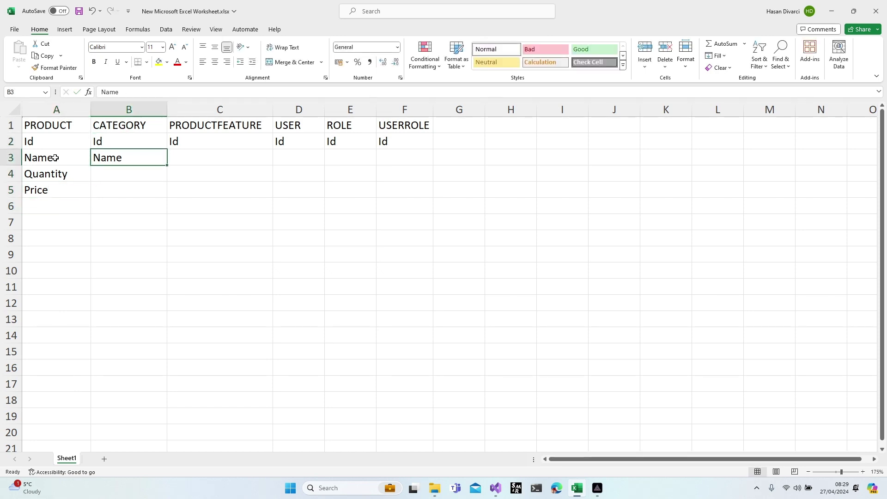
key("Right")
key("Up")
key("Down")
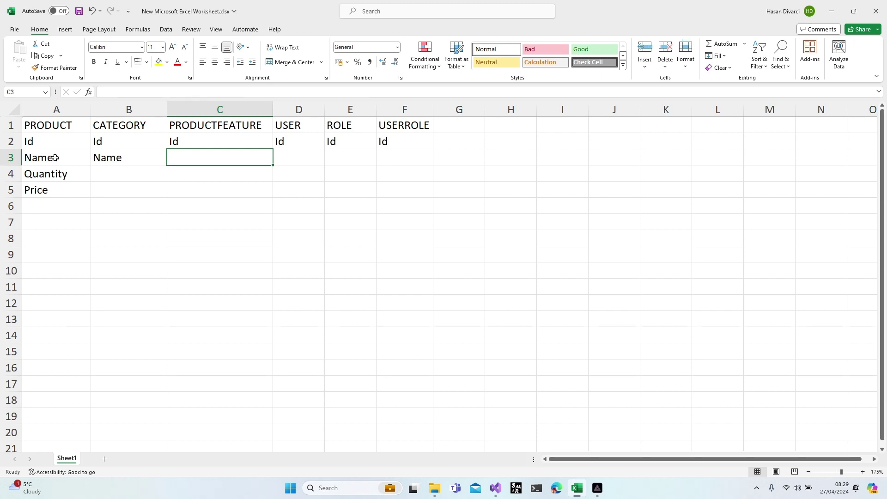
type("Weight")
key("Return")
type("Height")
key("Return")
type("Colour")
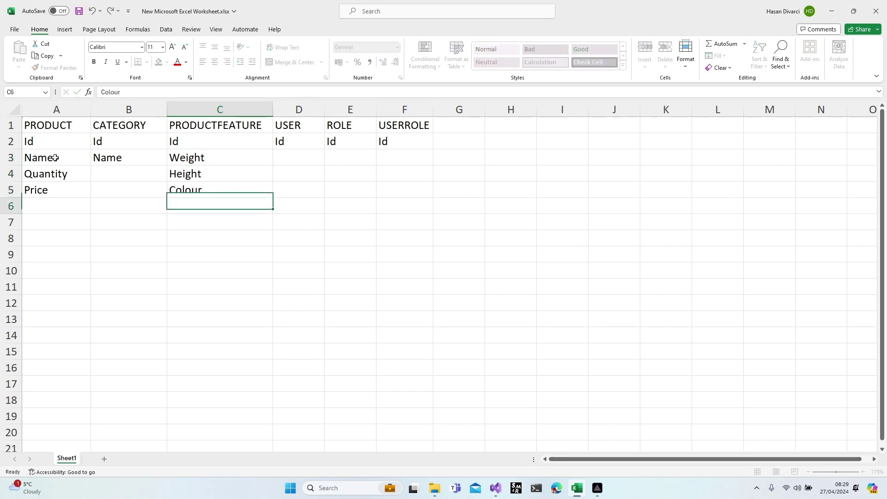
- Add the field FullName in D3 under the USER header
key("Up")
key("Up")
key("Right")
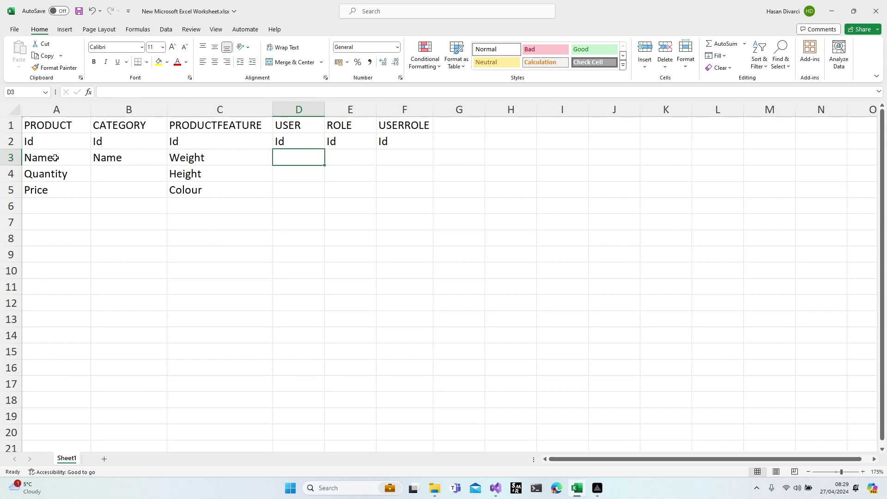
type("FullName")
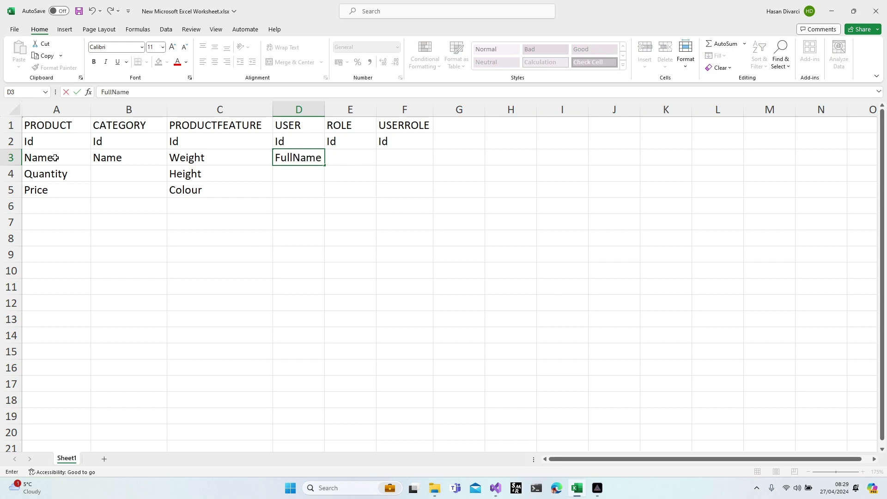
key("Return")
type("Username")
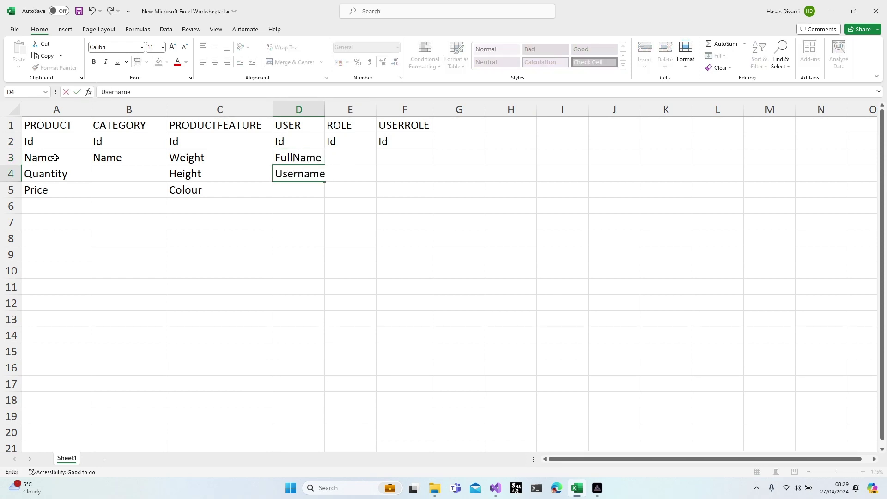
key("ctrl+Return")
key("Delete")
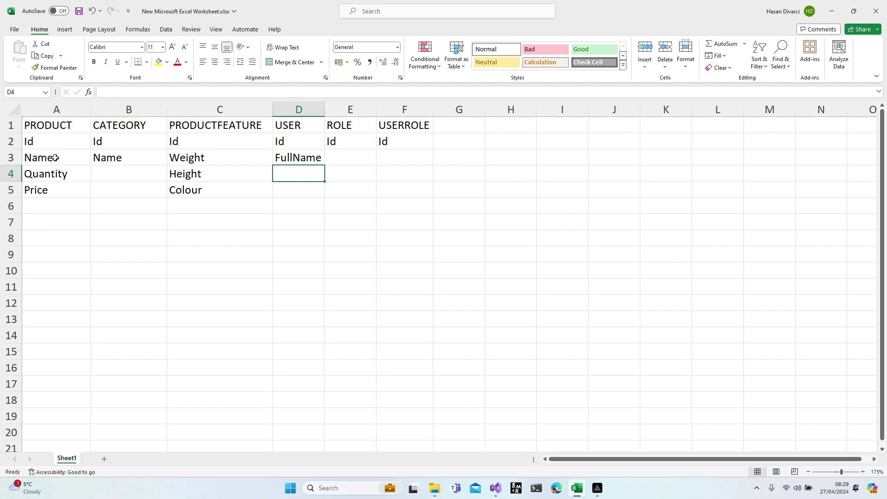
- Add the fields Email in D4 and PasswordHash in D5 under USER, and fit column D to its contents
type("Email")
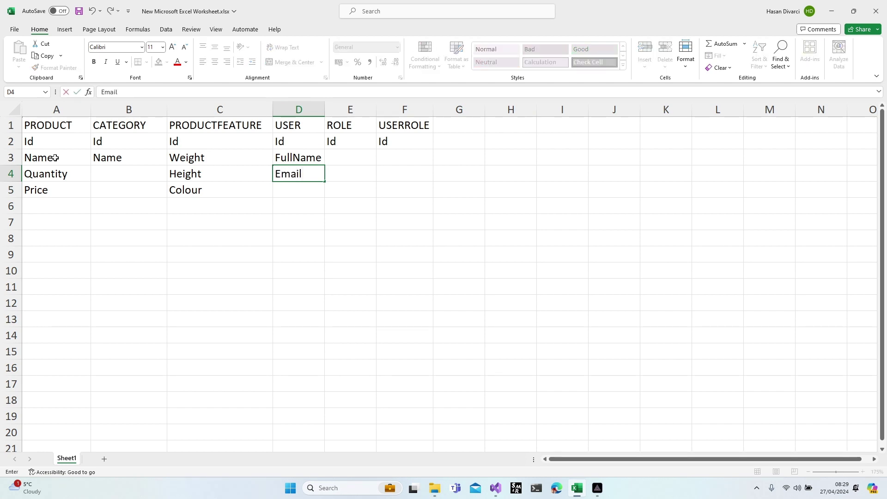
key("Return")
type("Pass")
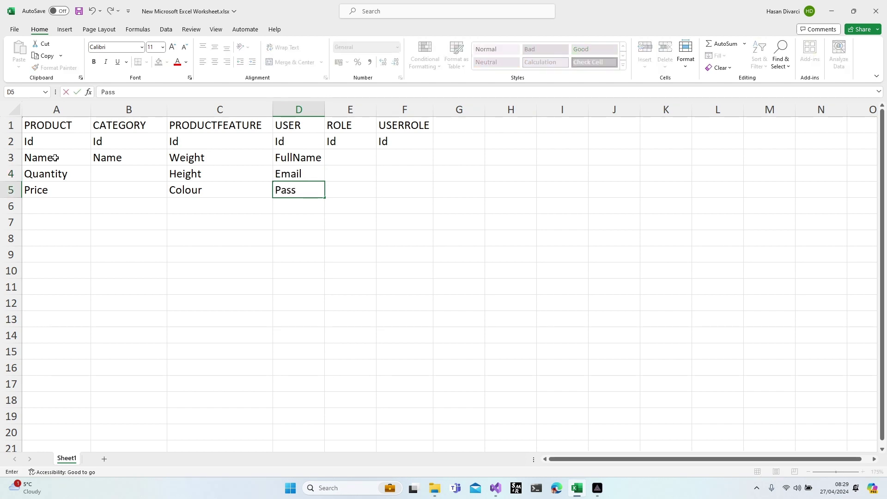
type("wordHash")
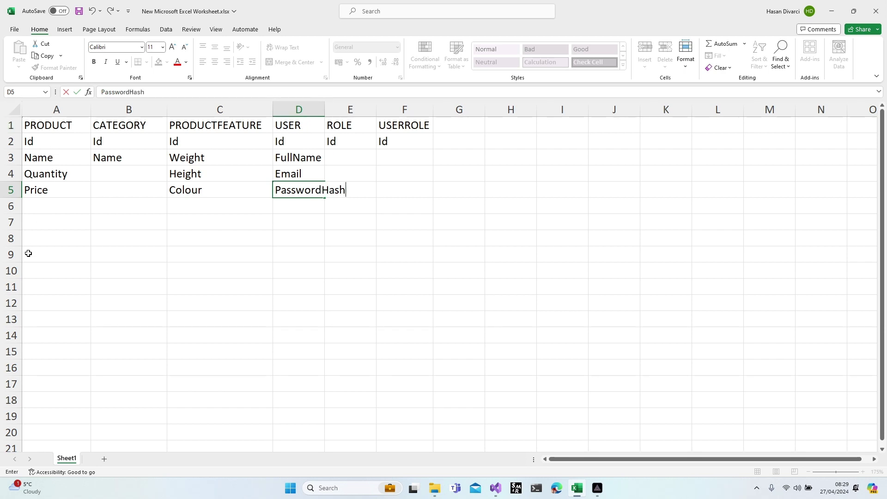
key("Return")
left_click(297, 224)
double_click(324, 107)
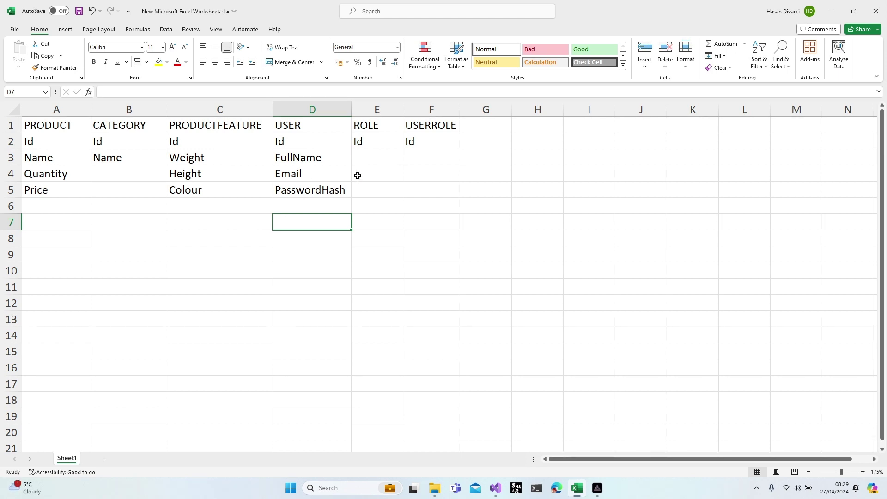
- Add the field RoleName in E3 under ROLE and fit column E to its contents
left_click(376, 156)
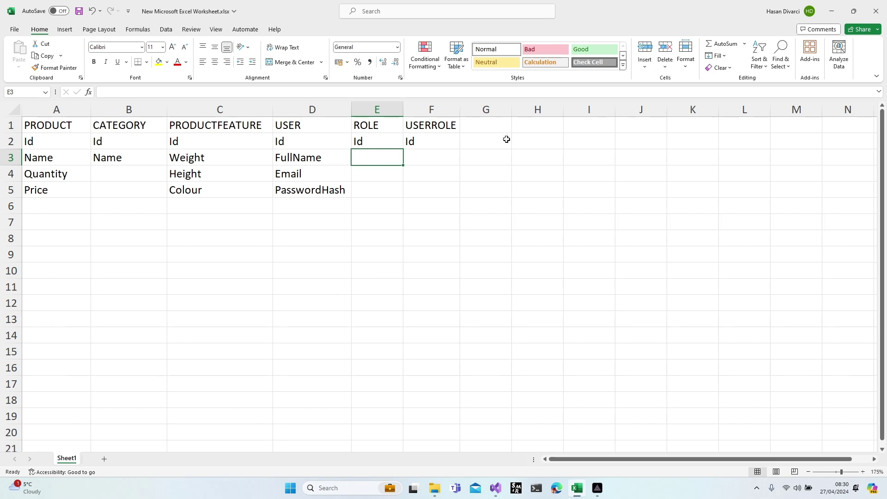
type("Rolename")
key("BackSpace")
key("BackSpace")
key("BackSpace")
type("Name")
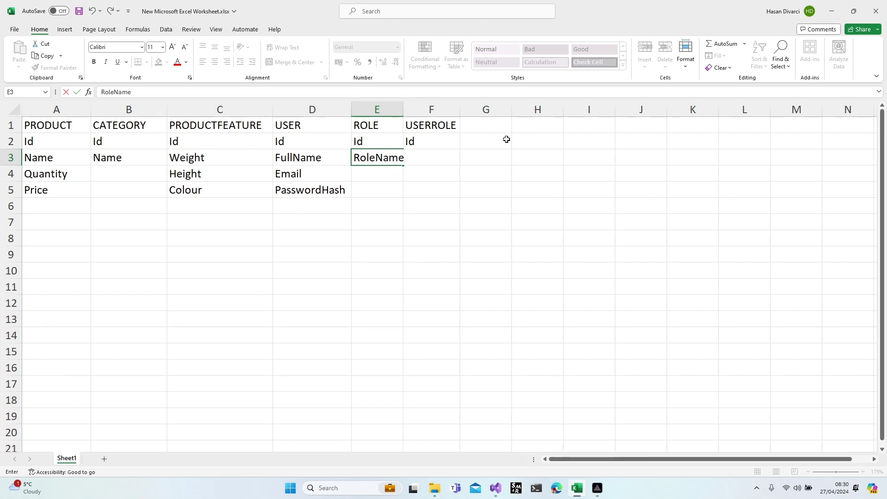
key("Tab")
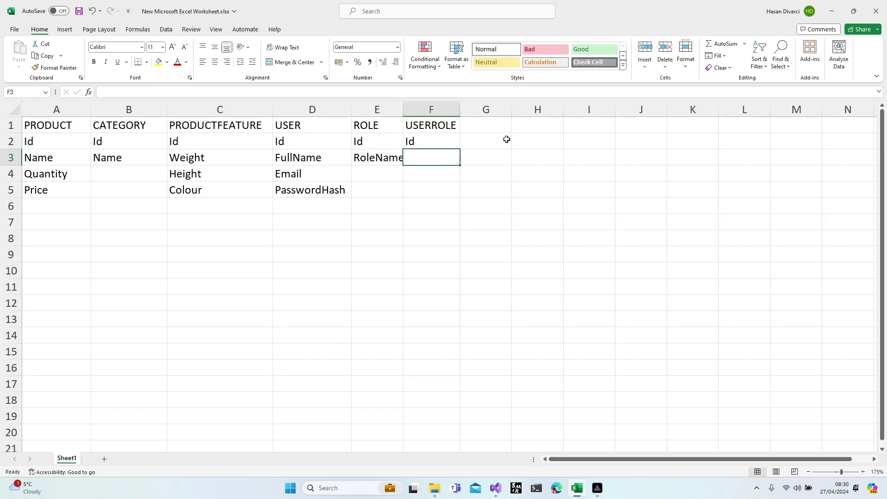
double_click(403, 111)
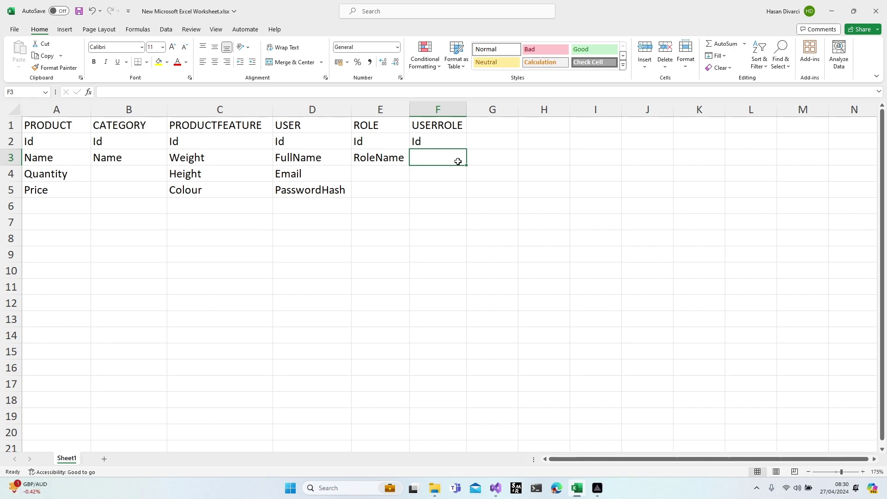
- Delete the Id field in F2 under USERROLE
left_click(445, 142)
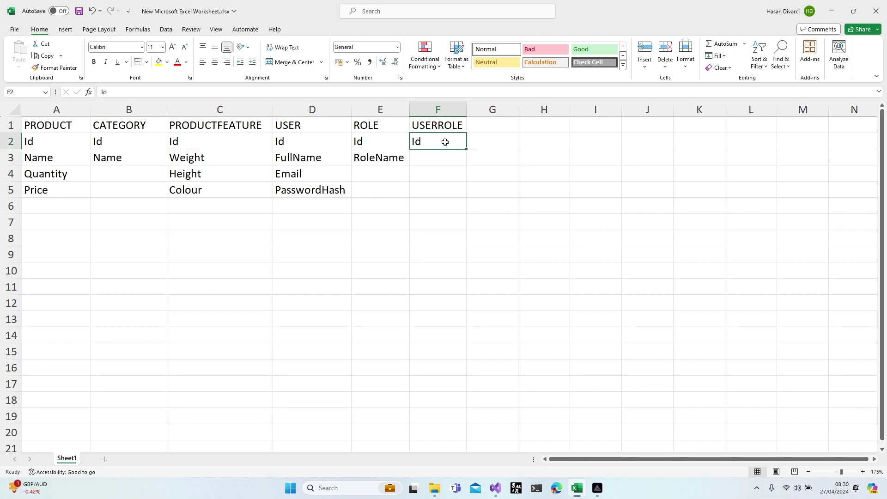
key("Delete")
left_click(448, 161)
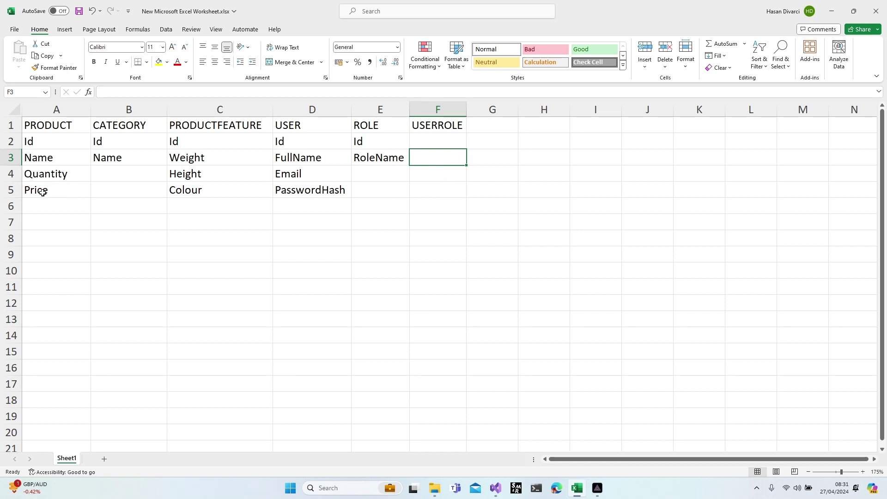
- Set the font colour of cell F3 under USERROLE to dark red
left_click(186, 62)
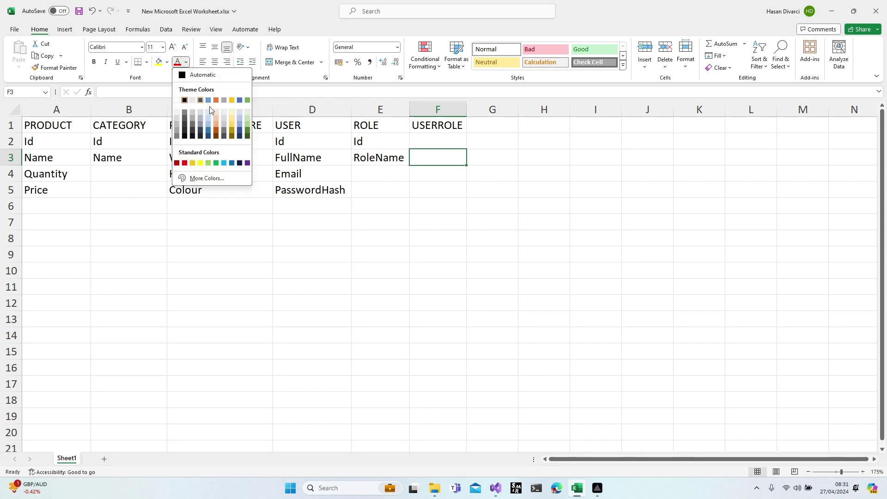
left_click(176, 164)
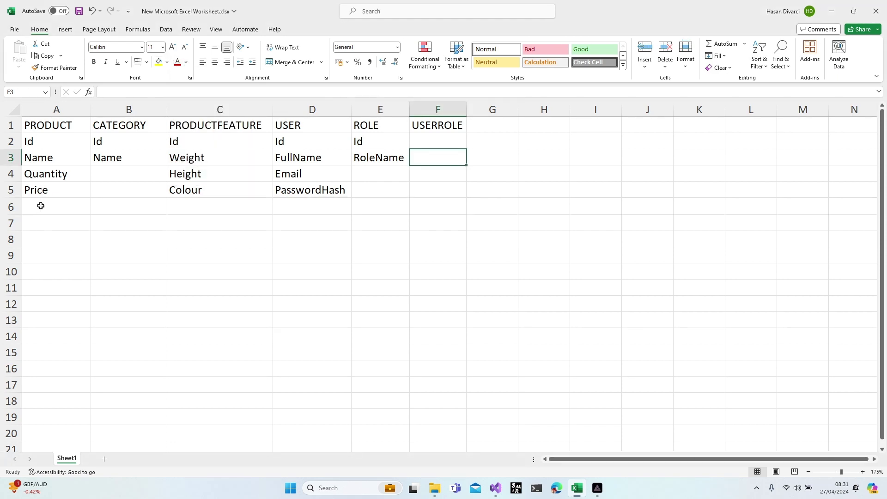
left_click(41, 205)
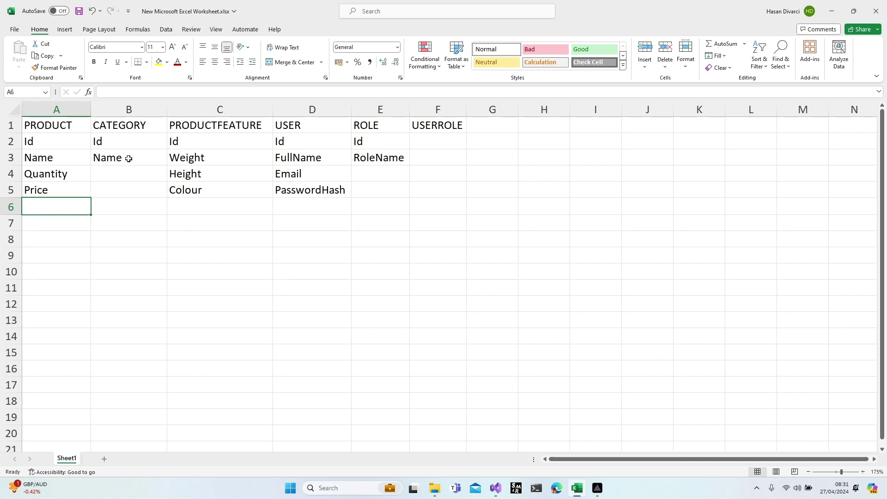
type("Cat")
key("BackSpace")
key("BackSpace")
left_click(283, 291)
- Add the fields CategoryId in A6 and Category in A7 under PRODUCT, both in dark red text
left_click(53, 207)
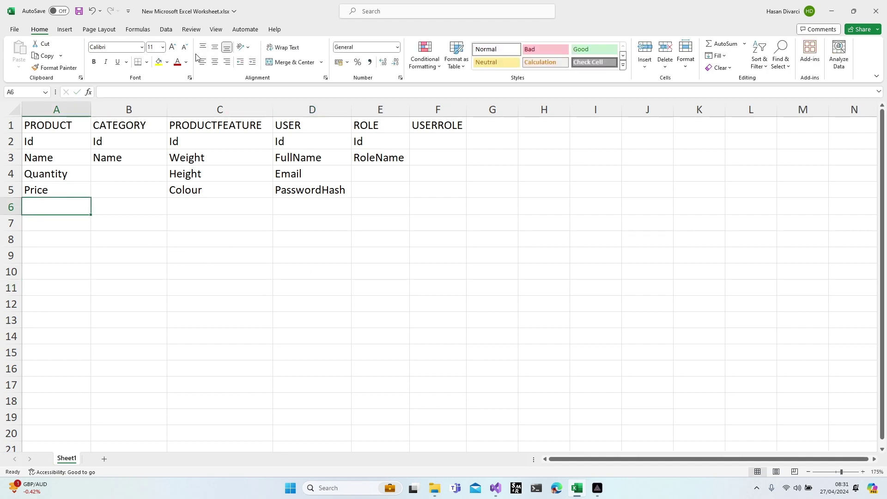
type("CategoryId")
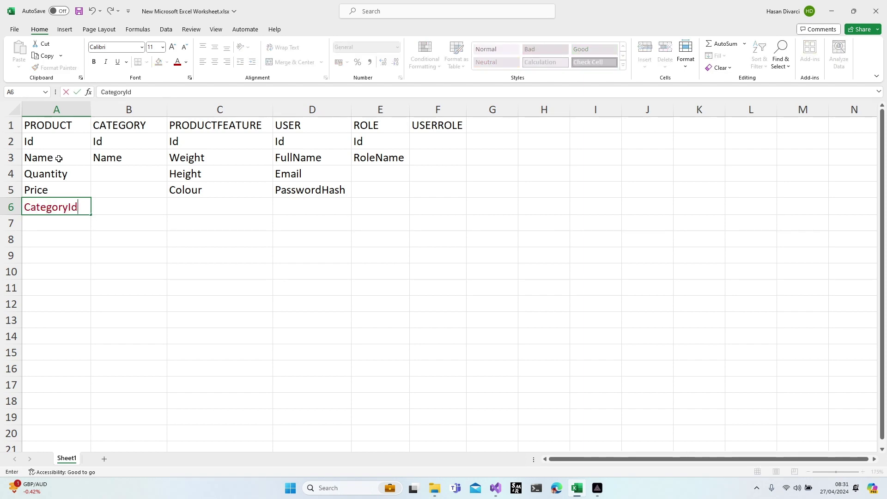
left_click(62, 222)
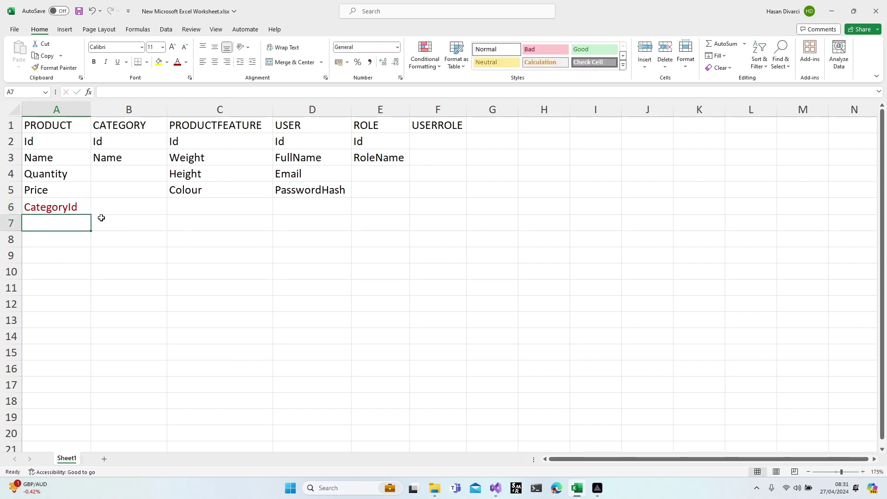
type("Category")
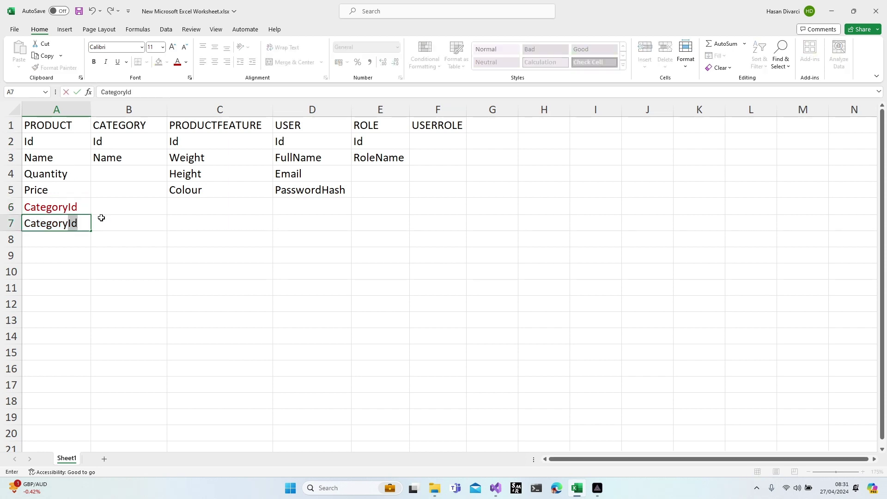
key("Delete")
left_click(132, 235)
left_click(65, 223)
left_click(177, 68)
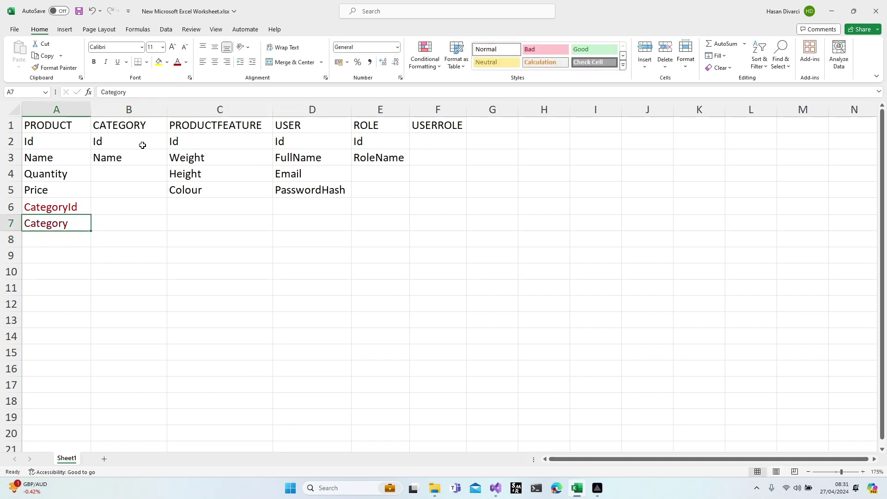
left_click(63, 254)
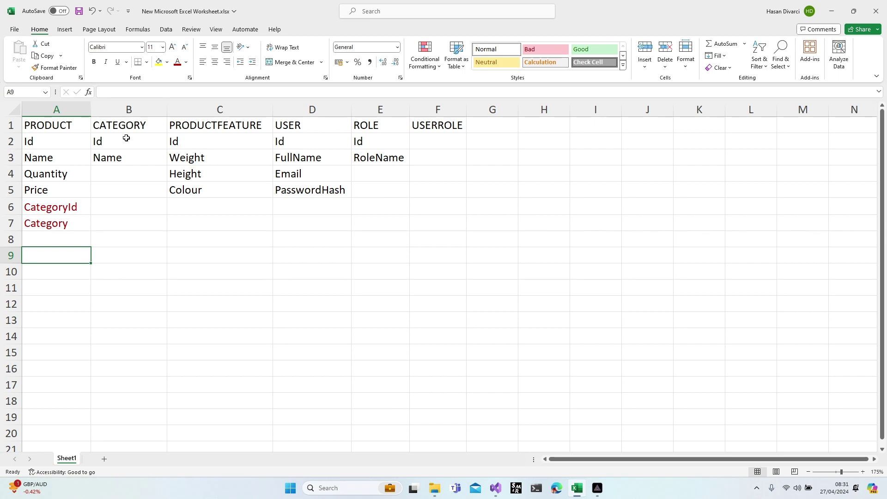
- Enter the collection field Icollection<Product> in dark red text in B4 under CATEGORY
left_click(114, 176)
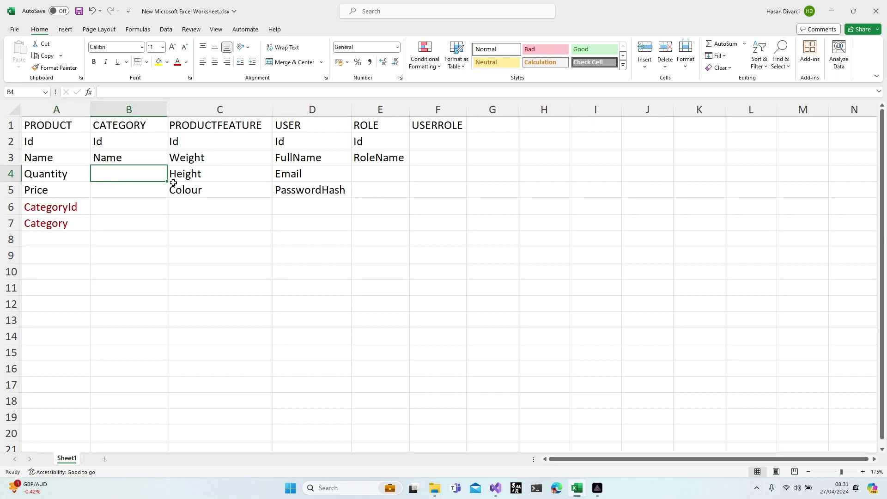
type("List")
key("BackSpace")
key("BackSpace")
key("BackSpace")
key("BackSpace")
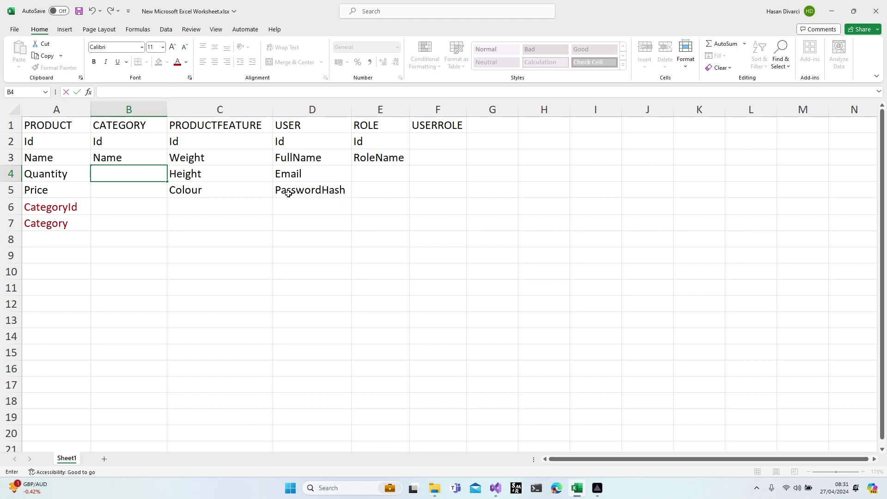
type("Id")
type("C")
type("ollex")
type("ction")
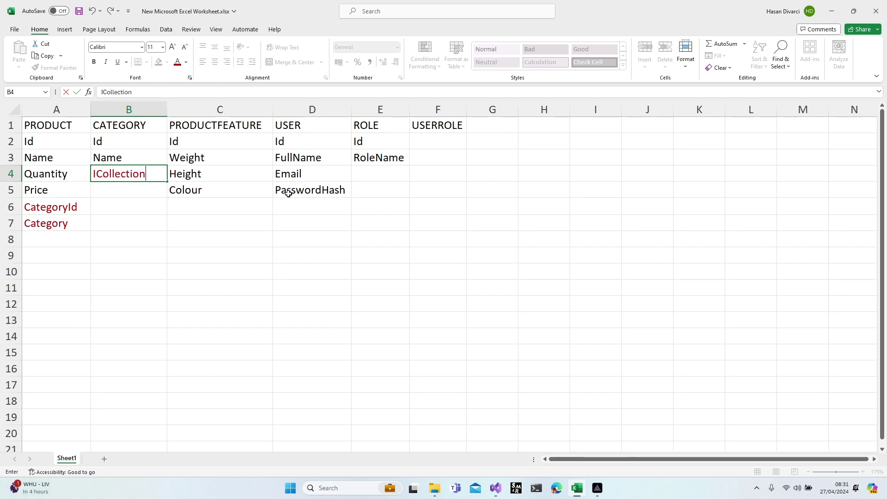
type("<Product")
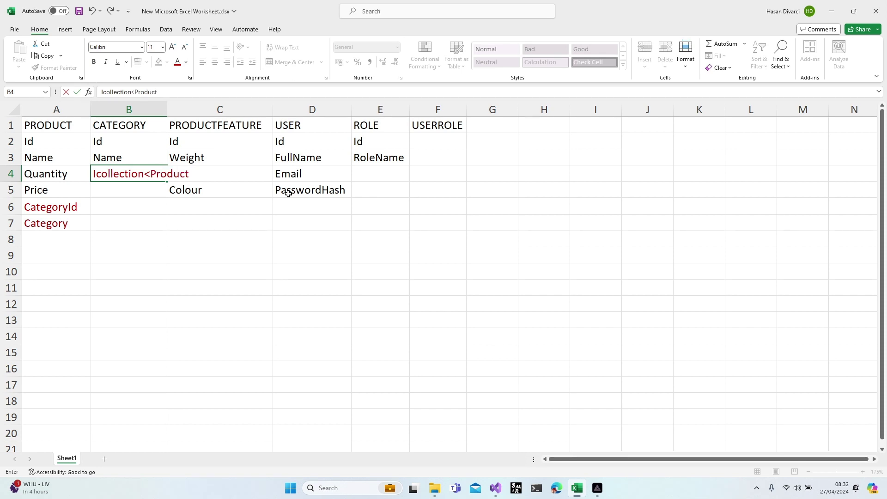
type(">")
key("Return")
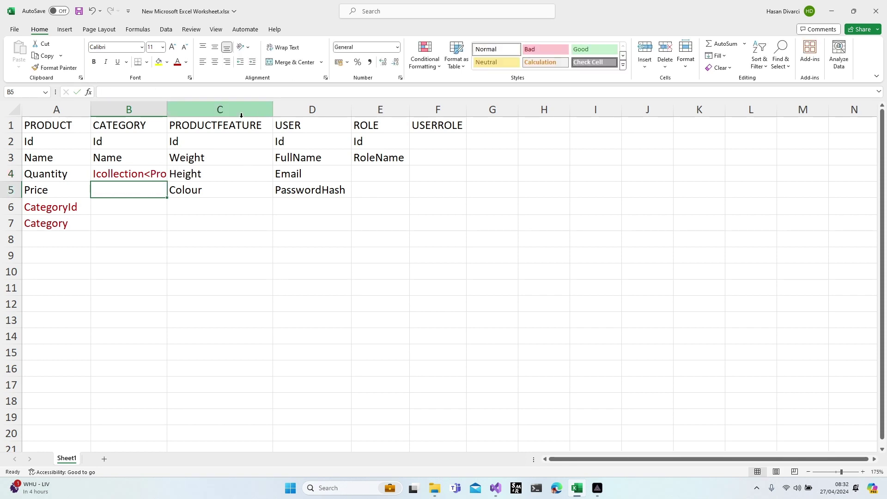
- Fit column B to its contents and correct the capitalisation in B4 to ICollection<Product>
double_click(166, 109)
left_click(209, 227)
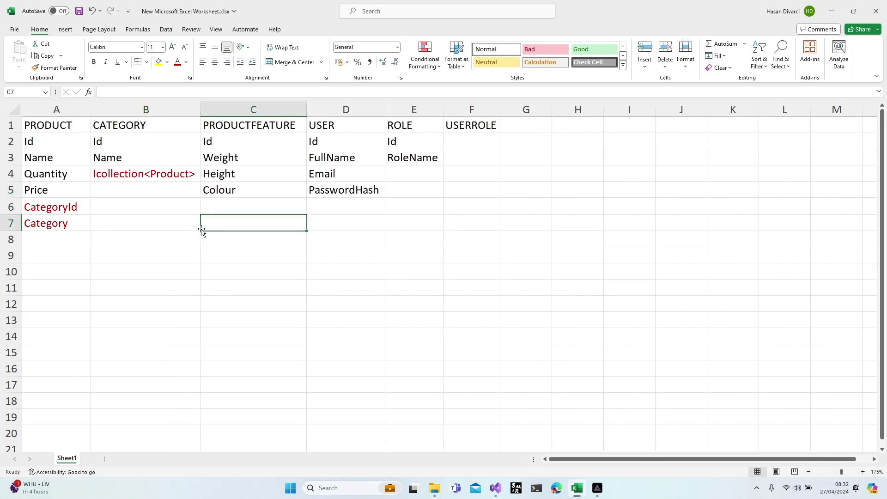
double_click(98, 177)
key("BackSpace")
type("C")
left_click(112, 212)
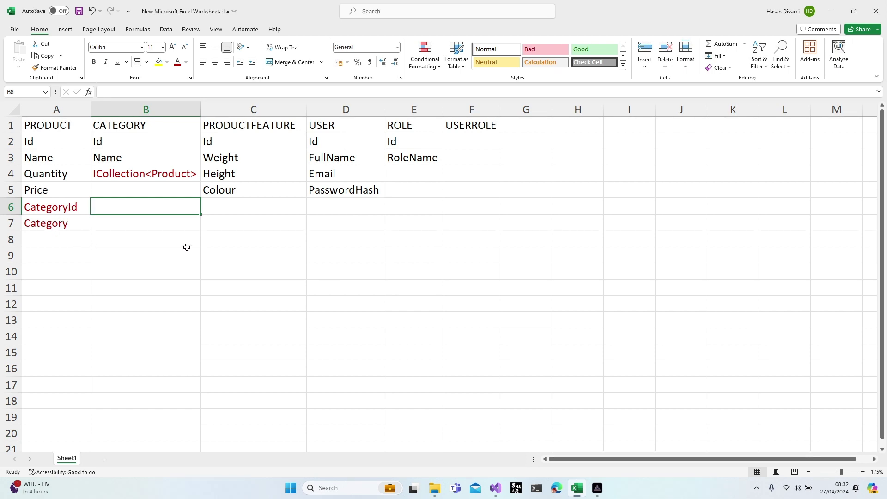
- Add the field ProductFeatureId in A8 under PRODUCT, below Category
left_click(41, 240)
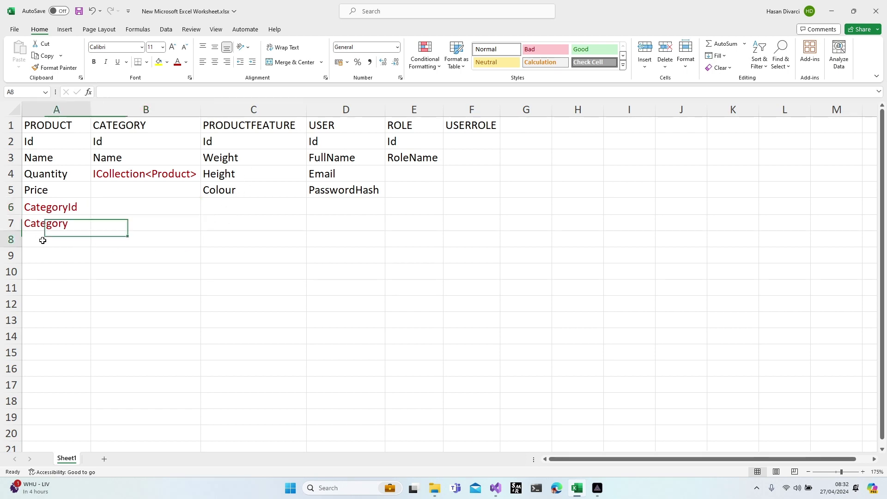
type("P")
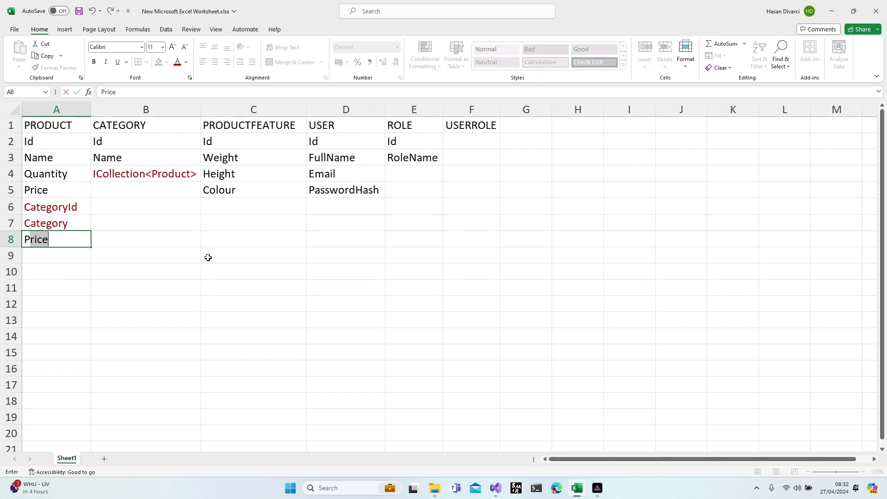
type("roduct")
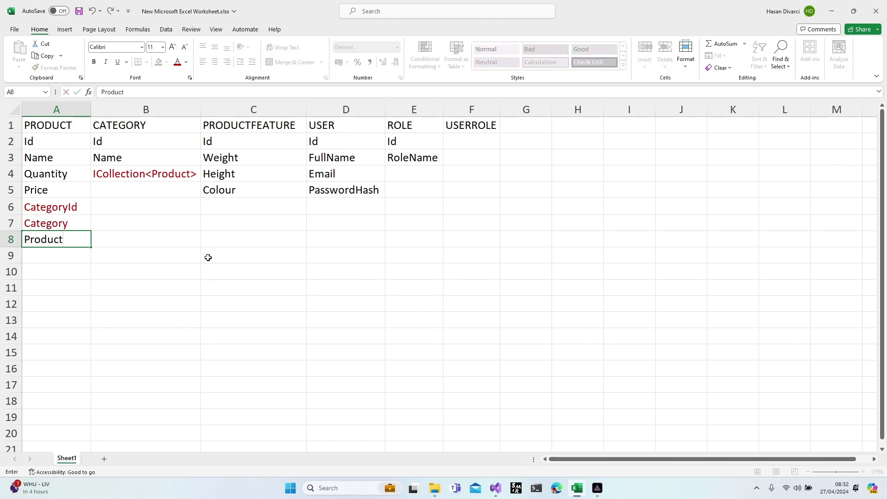
type("FeatureId")
key("Return")
- Enter ProductFeature in A9 under PRODUCT, without the Id suffix that autocomplete adds
type("Product")
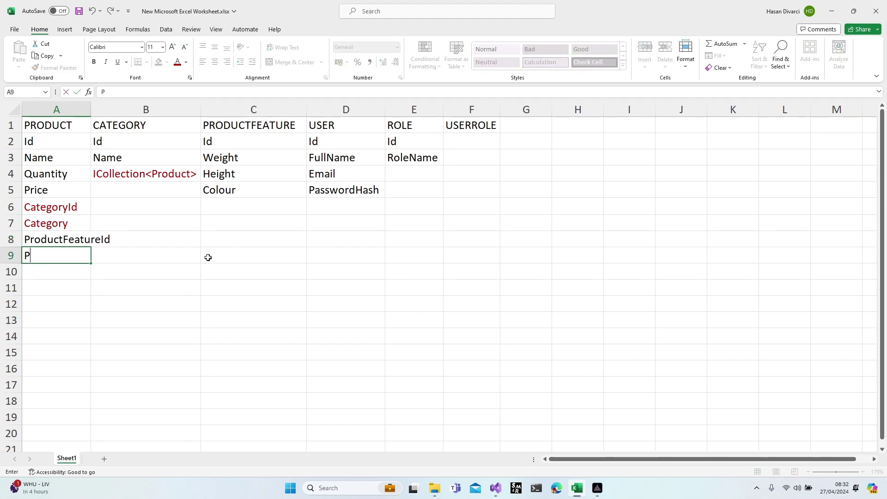
type("Feature")
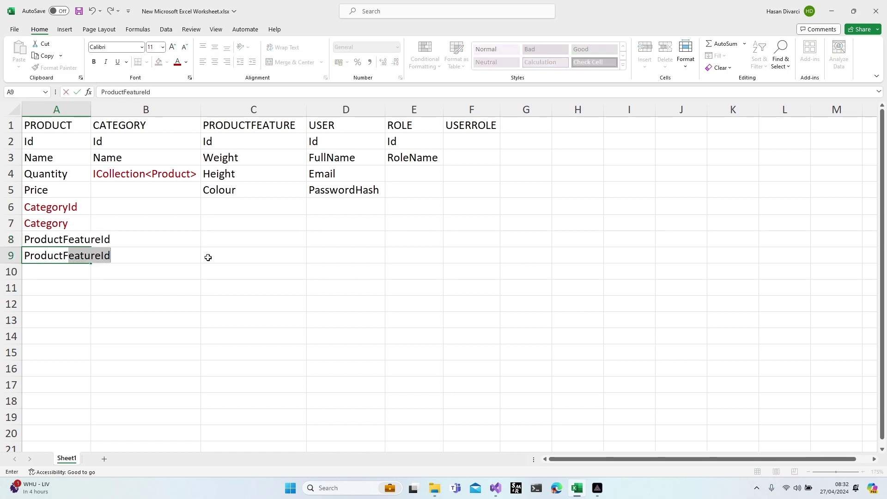
key("BackSpace")
key("BackSpace")
type("e")
key("Return")
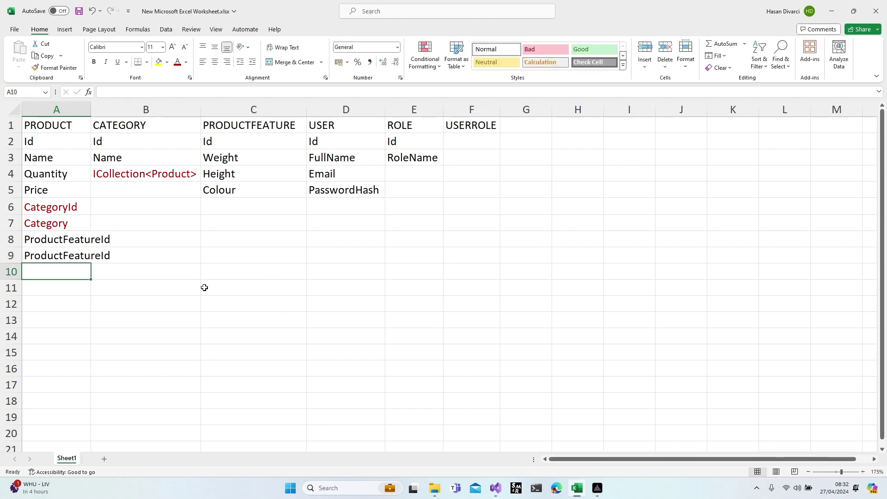
left_click(106, 256)
key("Escape")
key("Left")
key("F2")
key("BackSpace")
key("BackSpace")
key("Return")
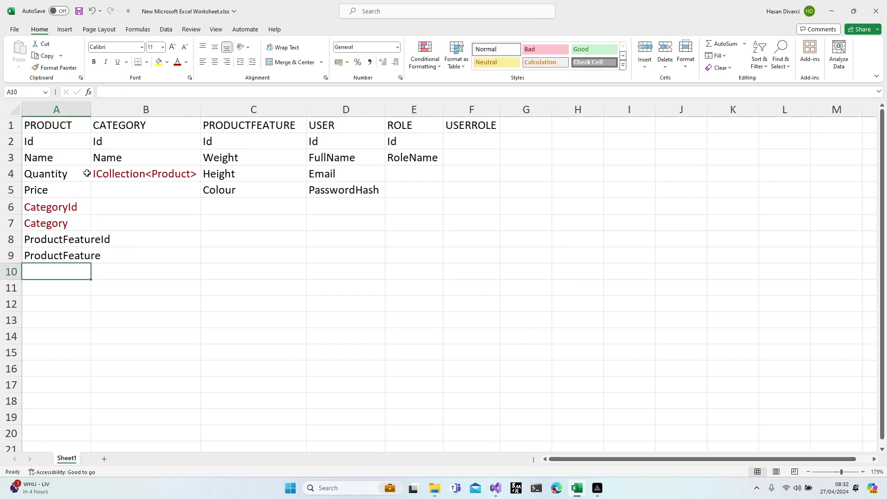
- Fit column A to its contents and colour ProductFeatureId and ProductFeature in A8:A9 with the blue theme font colour
double_click(90, 110)
left_click(69, 255)
left_click_drag(70, 239, 70, 256)
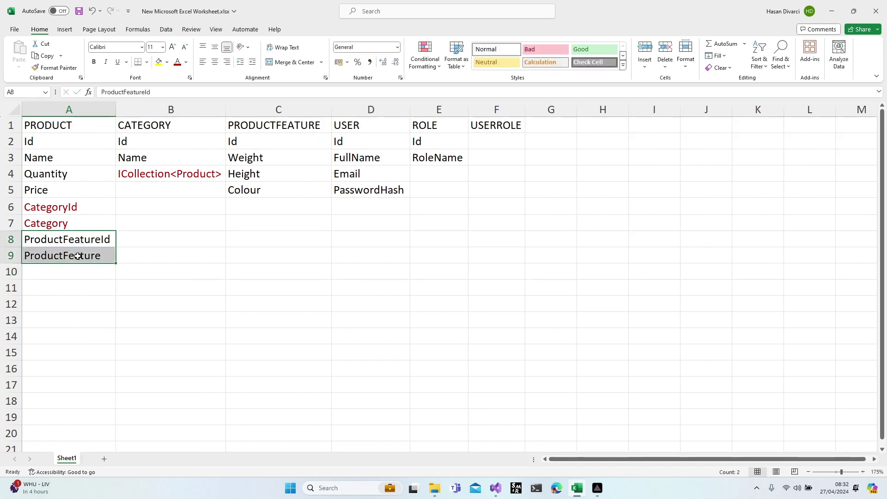
left_click(186, 61)
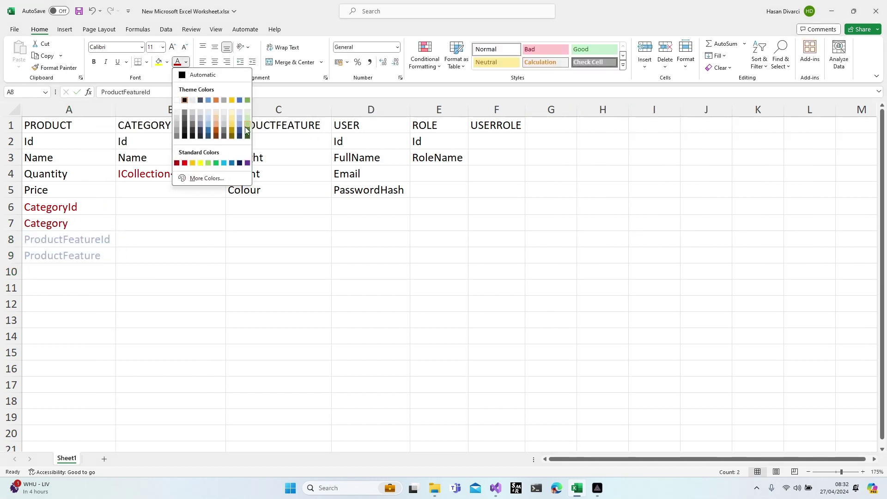
left_click(239, 101)
- Enter the fields ProductId in C6 and Product in C7 under PRODUCTFEATURE, leaving out the autocompleted Id suffix in C7
left_click(274, 211)
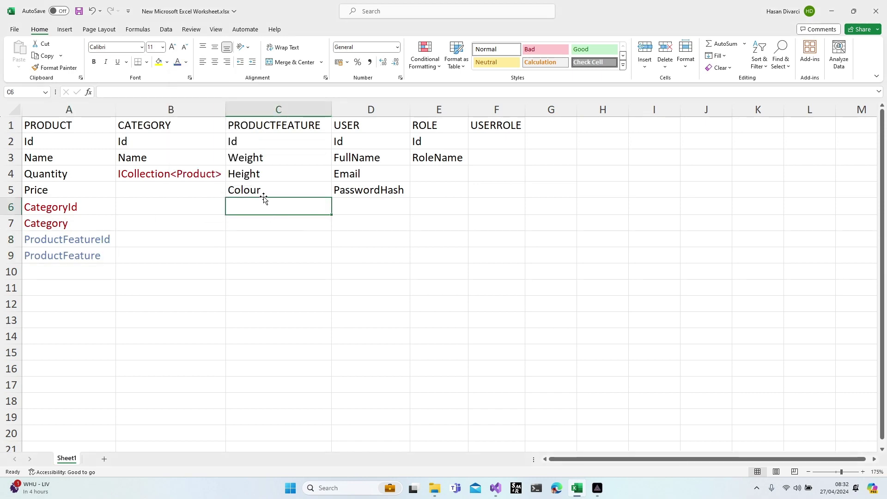
type("Pro")
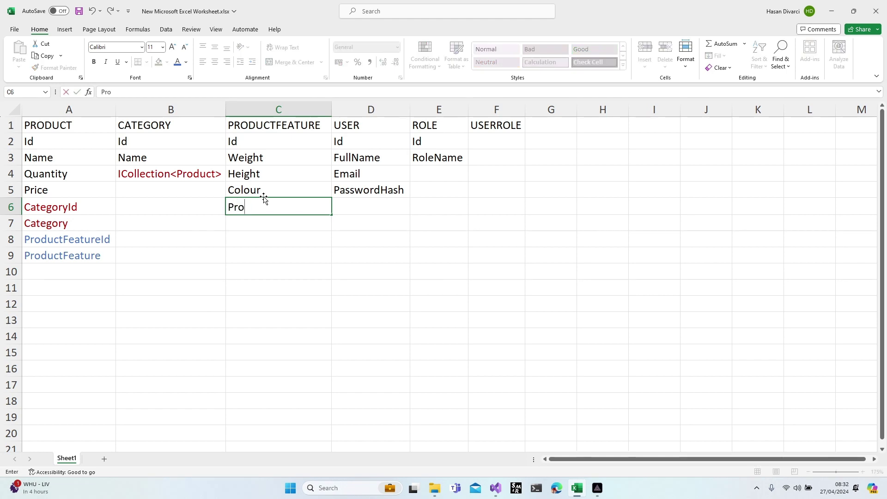
type("ductId")
key("Return")
type("Product")
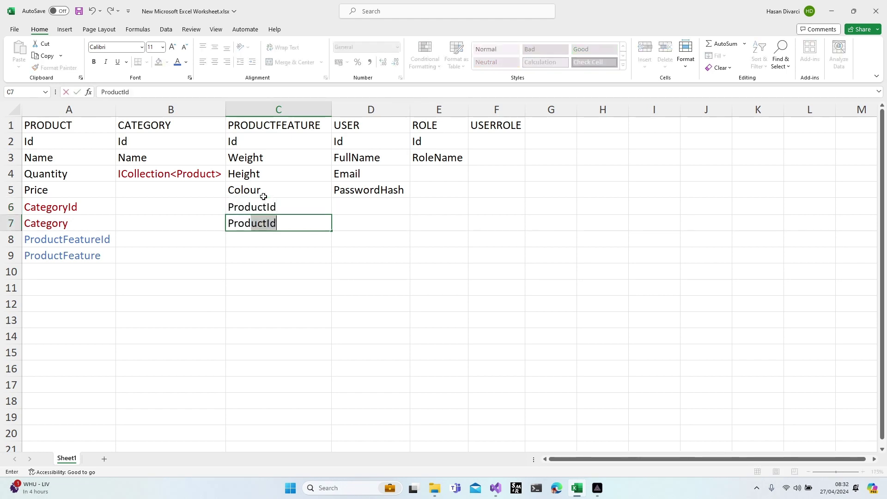
key("BackSpace")
key("Return")
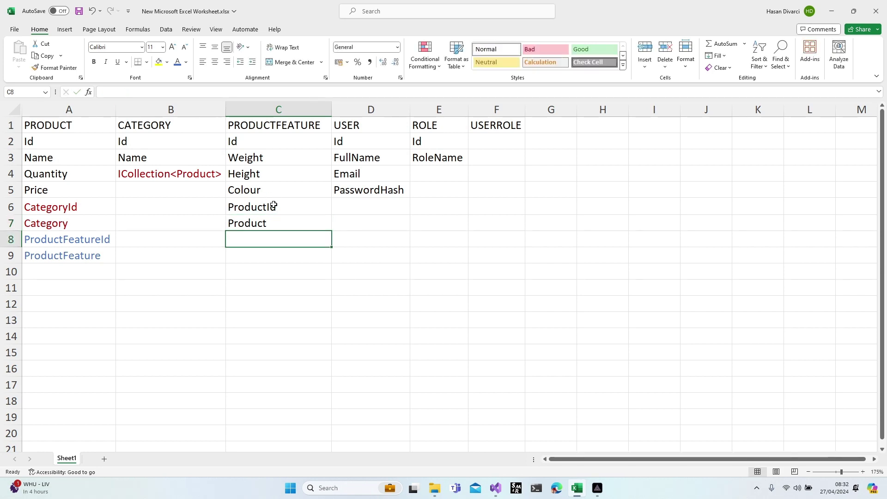
- Colour ProductId and Product in C6:C7 with the same blue font colour as the ProductFeature fields
left_click_drag(272, 205, 277, 220)
left_click(178, 62)
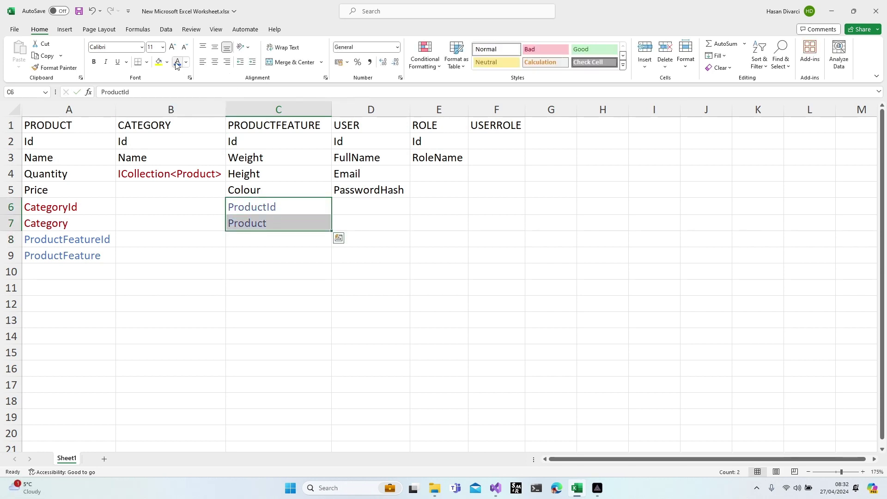
left_click(287, 265)
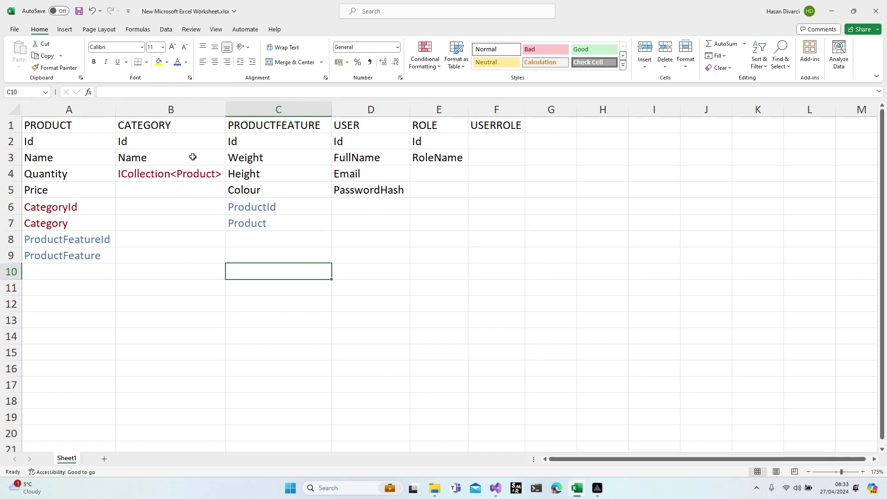
left_click(374, 201)
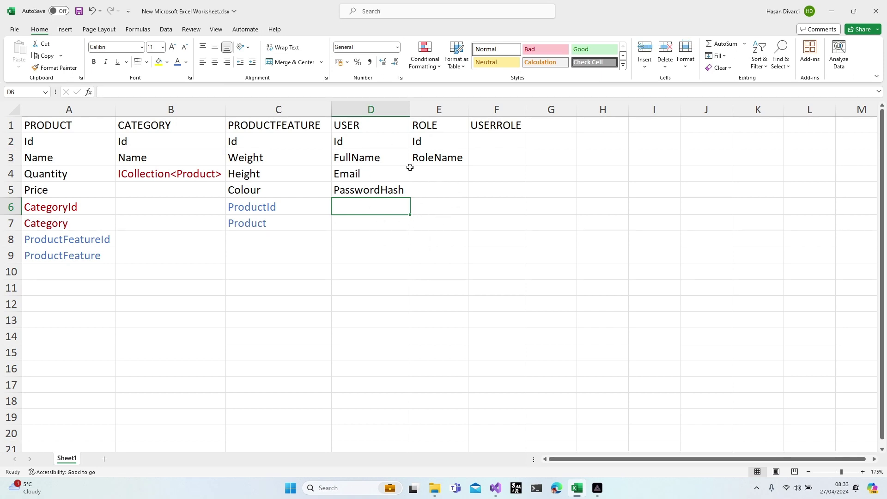
- Enter the fields UderId, User, RoleId and Role in F2:F5 under USERROLE
left_click(503, 143)
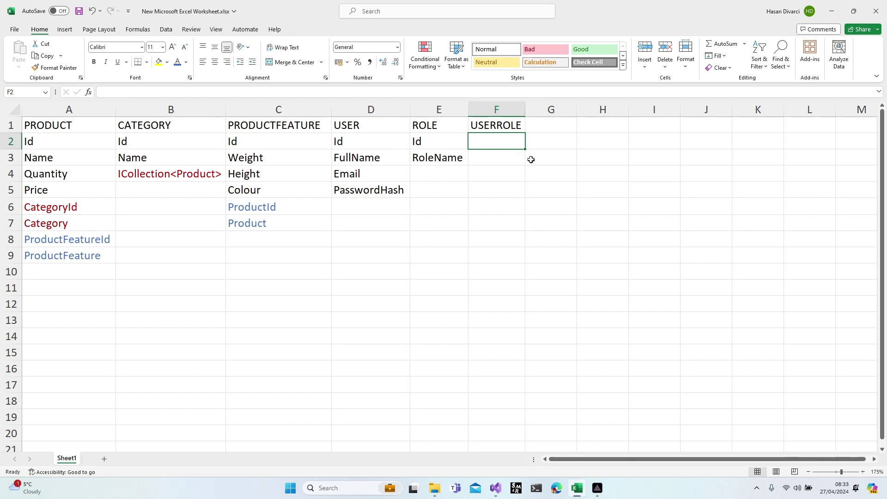
type("UderId")
key("Return")
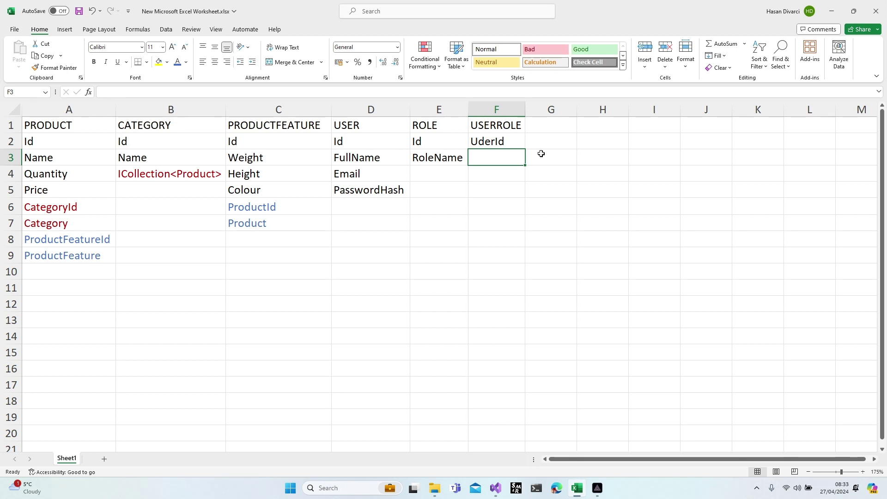
type("User")
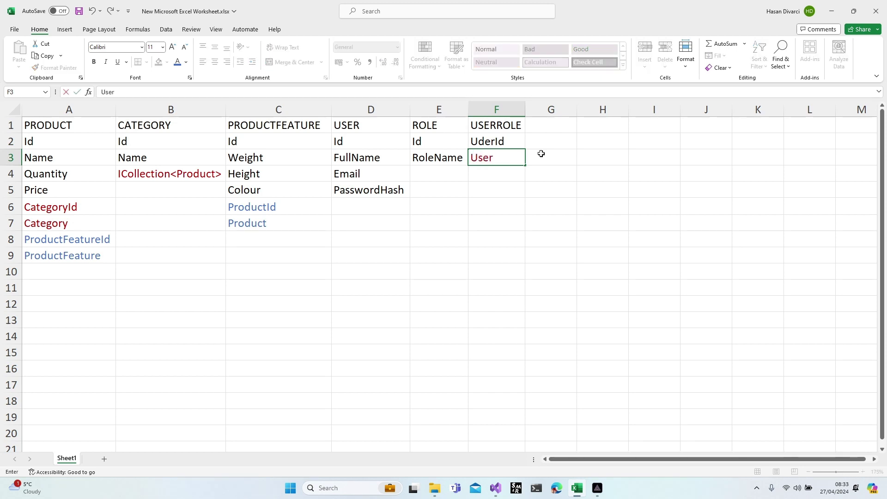
key("Return")
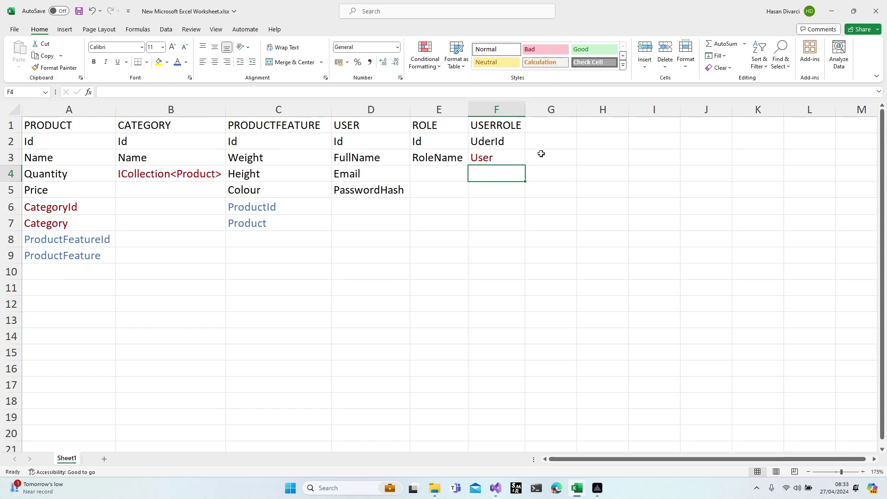
type("RoleId")
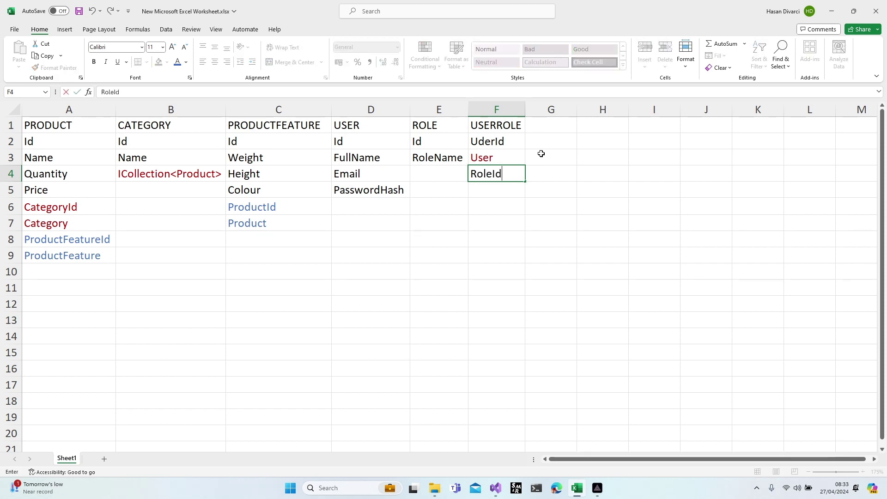
key("Return")
type("Role")
key("BackSpace")
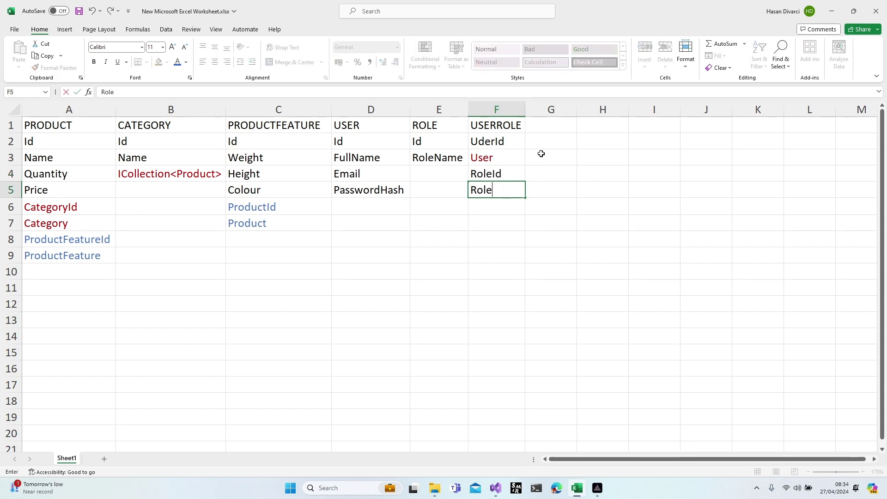
key("Return")
- Colour the four USERROLE fields in F2:F5 with a dark green font colour
left_click_drag(497, 138, 492, 188)
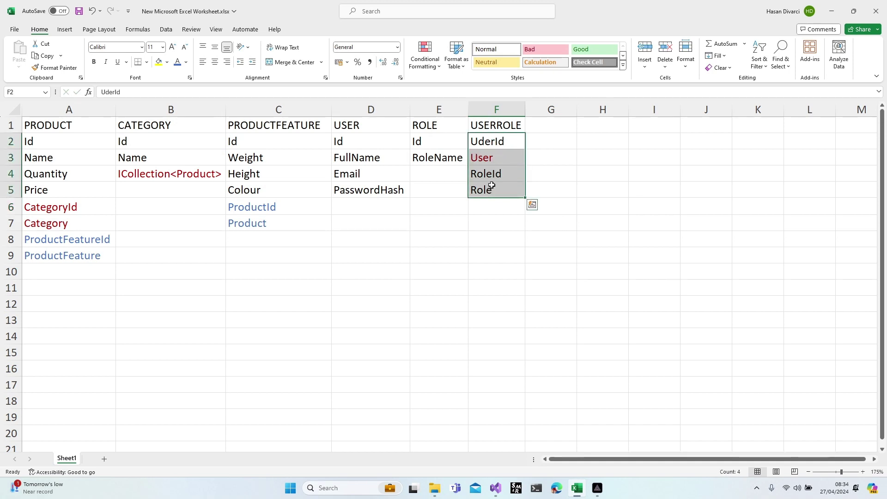
left_click(186, 62)
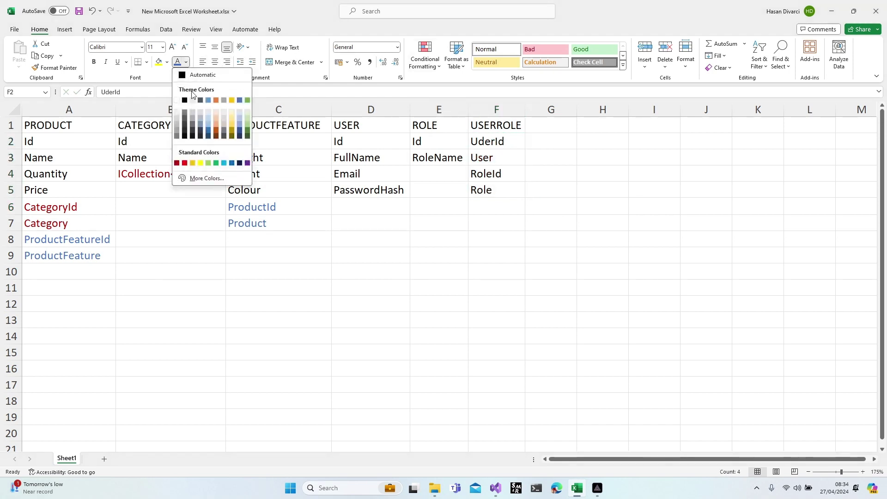
left_click(248, 134)
left_click(439, 272)
left_click(600, 285)
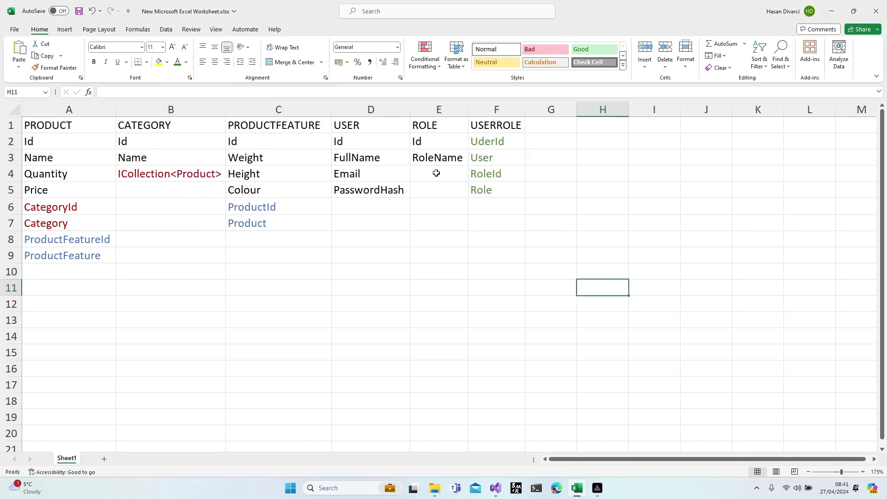
left_click(437, 173)
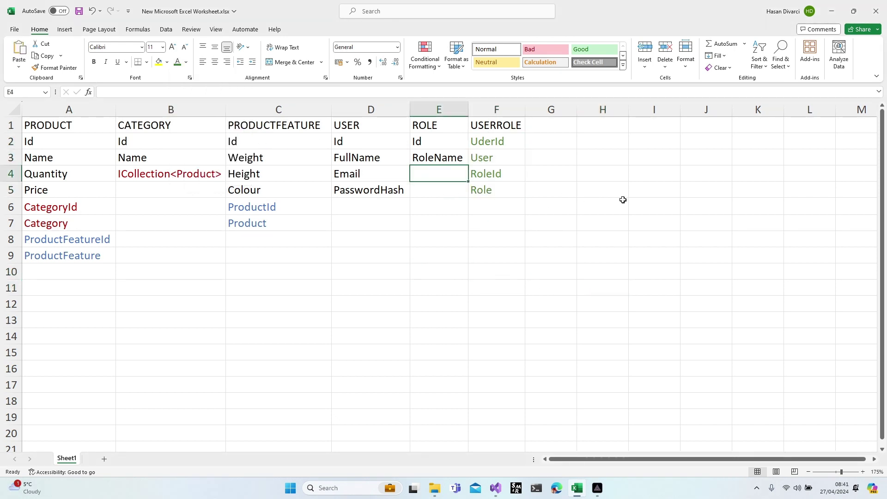
left_click(395, 203)
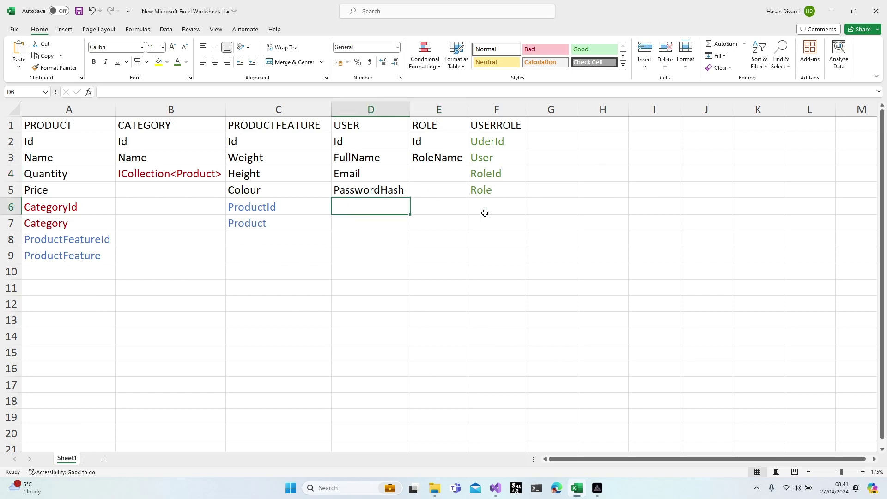
type("Icc")
key("Escape")
- Copy ICollection<Product> from B4 to D6 under USER and E4 under ROLE, and fit columns D and E to their contents
left_click(168, 178)
key("ctrl+c")
left_click(374, 203)
key("ctrl+v")
left_click(423, 178)
key("ctrl+v")
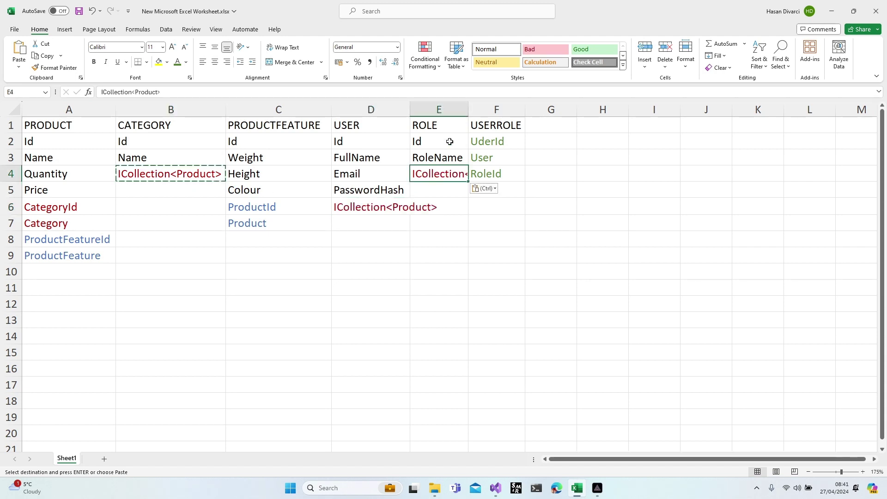
double_click(410, 110)
double_click(502, 110)
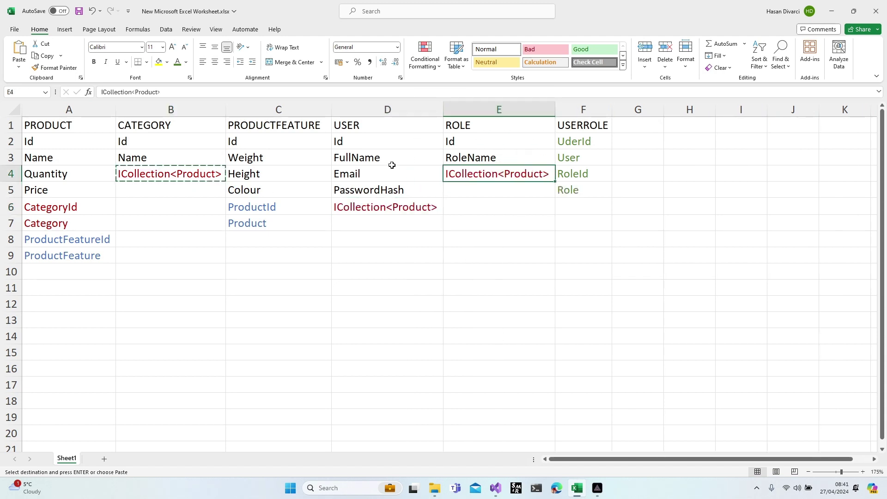
- Change the collection field in D6 under USER to ICollection<UserRole>
left_click(376, 204)
double_click(392, 207)
left_click_drag(392, 206, 431, 208)
type("UserROle")
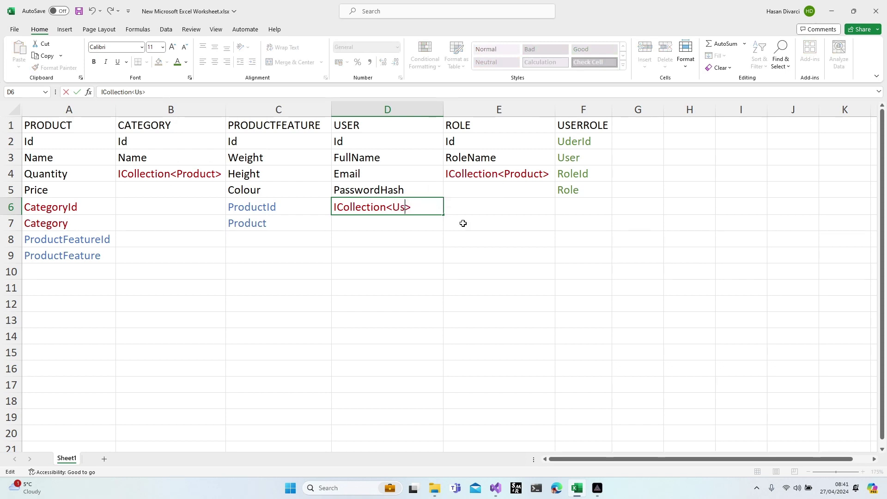
key("BackSpace")
key("BackSpace")
key("BackSpace")
type("ole")
left_click(463, 223)
- Copy ICollection<UserRole> from D6 over E4 under ROLE and fit column E to its contents
left_click(405, 205)
key("ctrl+c")
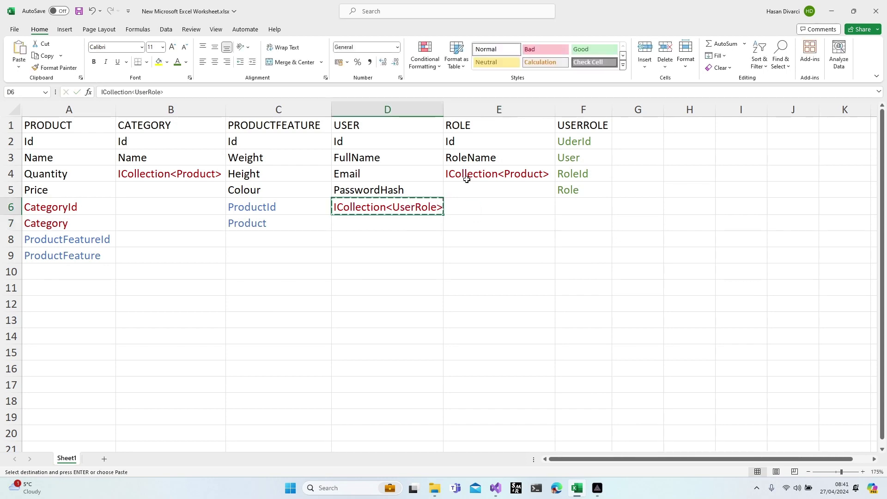
left_click(462, 181)
key("ctrl+v")
left_click(513, 210)
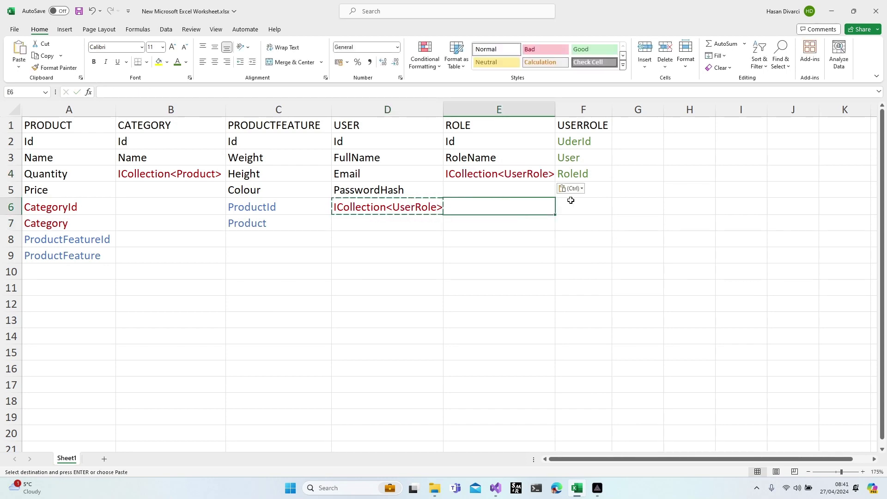
double_click(553, 113)
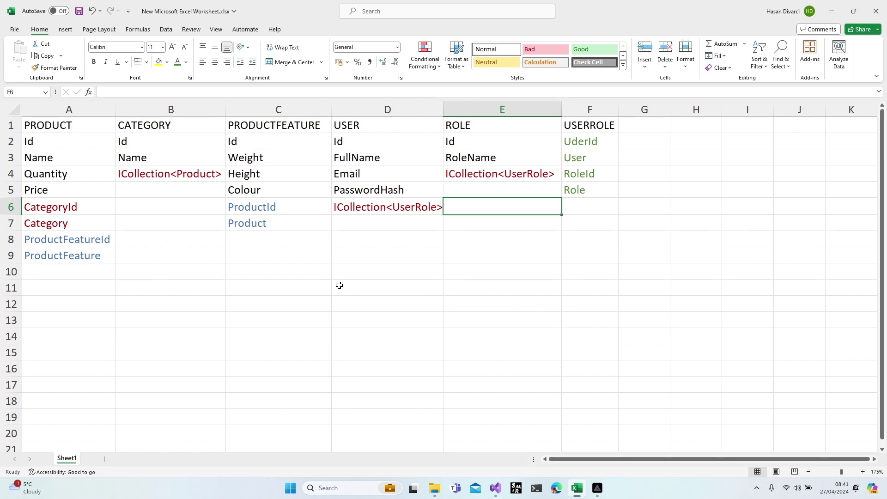
- Minimise the worksheet and switch to the YouTube.AspNetCore.Tutorial.Basic solution in Visual Studio
left_click(832, 14)
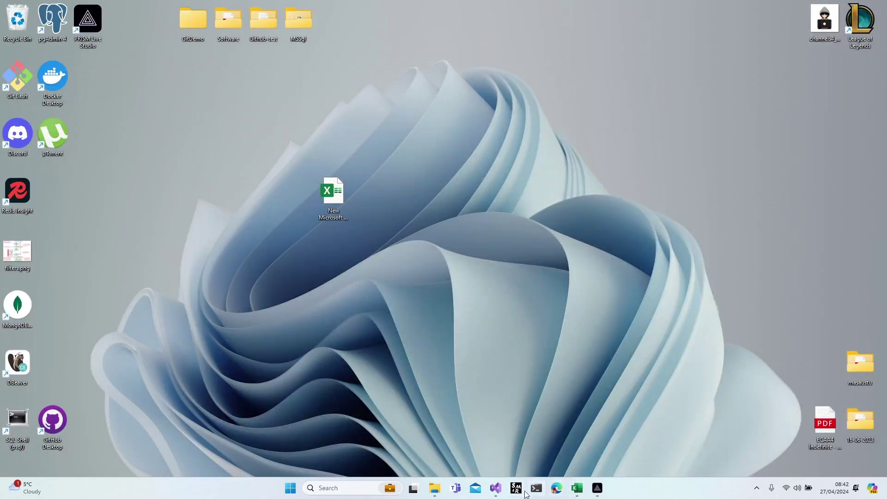
mouse_move(495, 488)
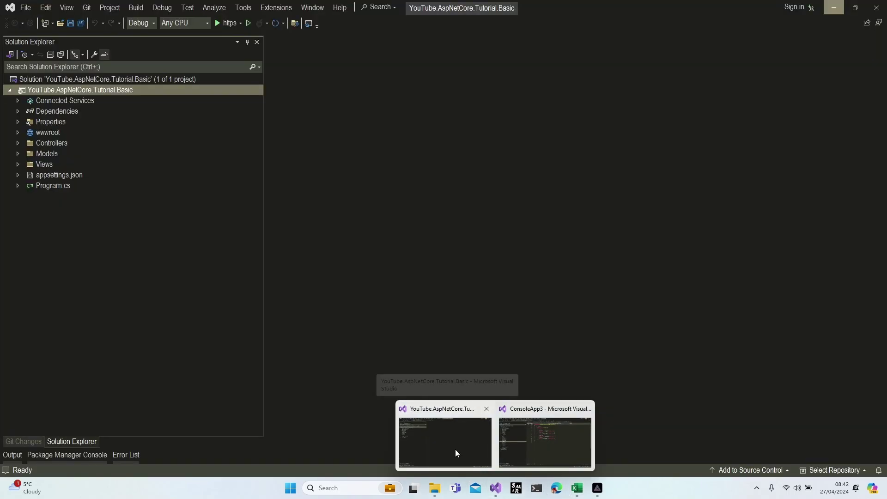
left_click(455, 449)
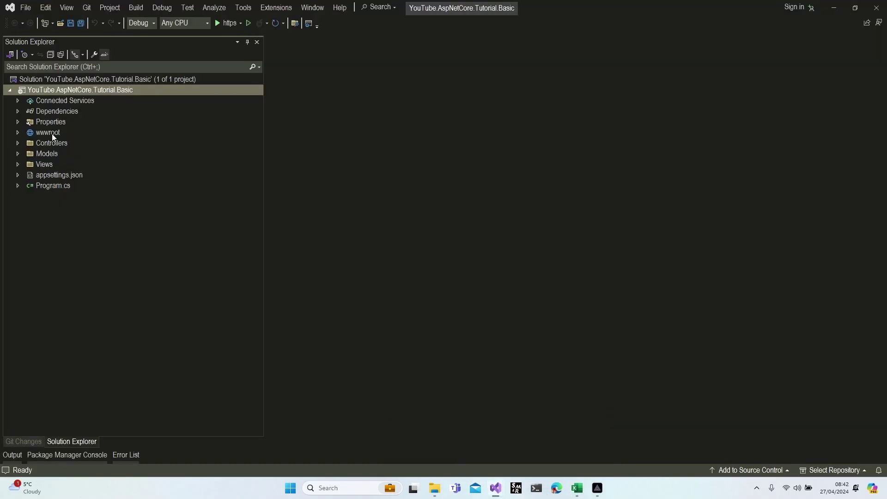
- Expand the Models and Controllers folders and delete HomeController.cs from Controllers
left_click(18, 153)
left_click(17, 143)
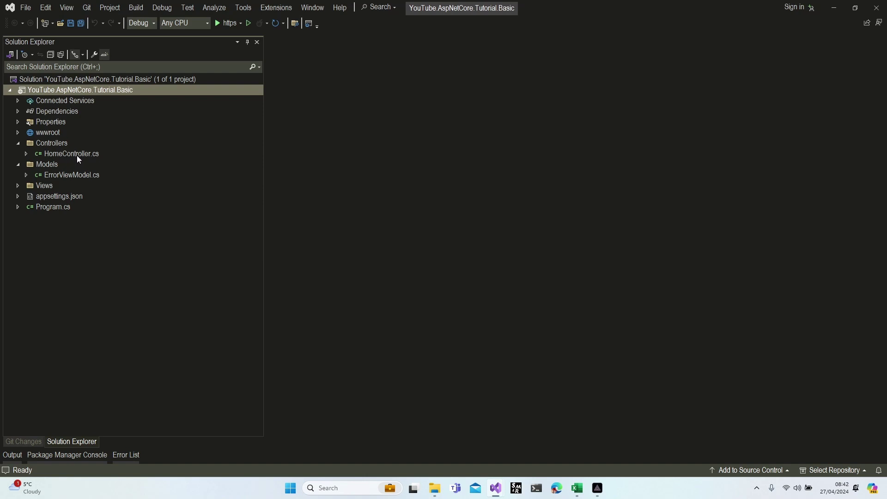
left_click(63, 152)
right_click(64, 153)
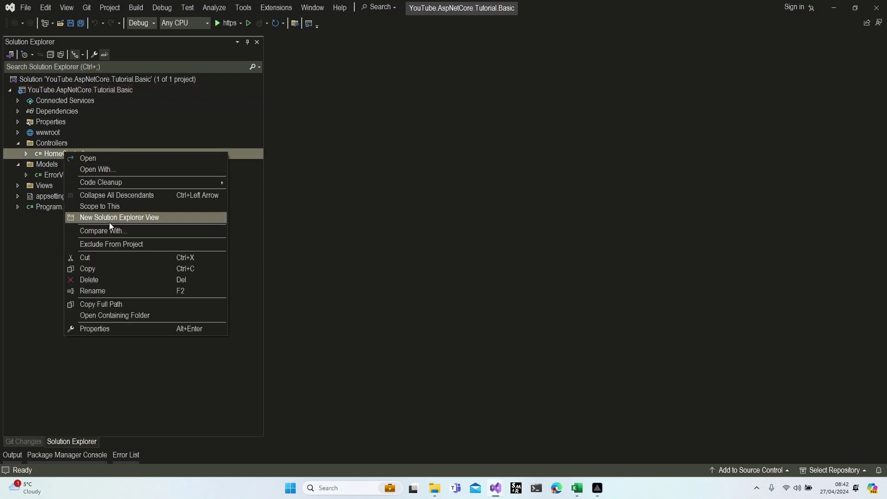
left_click(93, 279)
left_click(467, 276)
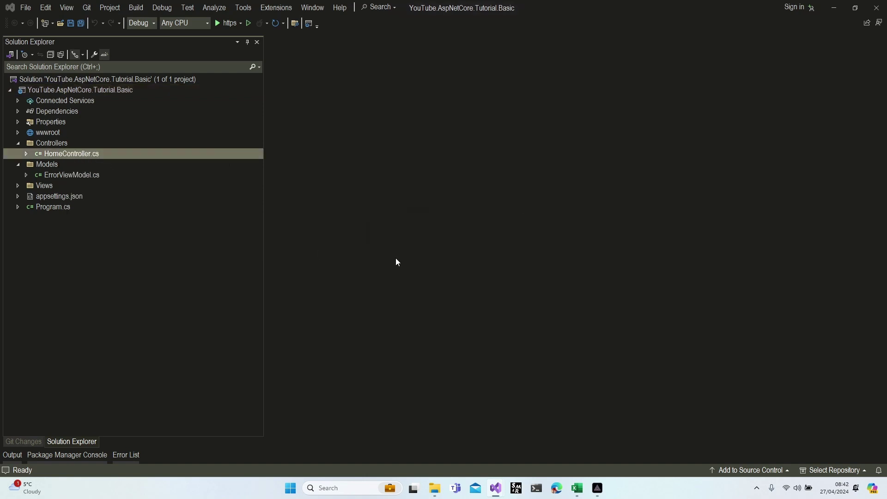
- Delete ErrorViewModel.cs from the Models folder
left_click(70, 164)
right_click(70, 164)
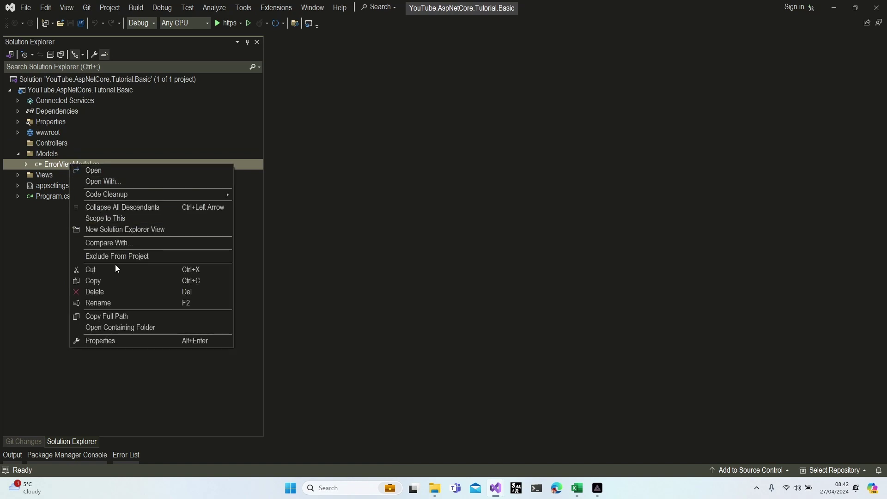
left_click(115, 290)
left_click(453, 277)
- Expand the Views folder and permanently delete its Home subfolder with all contents
left_click(17, 164)
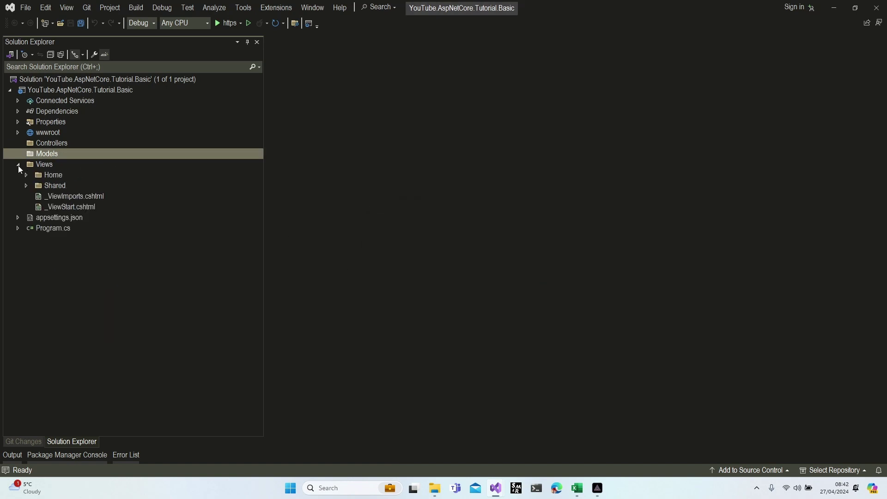
left_click(26, 174)
left_click(26, 175)
left_click(26, 176)
left_click(26, 174)
right_click(53, 177)
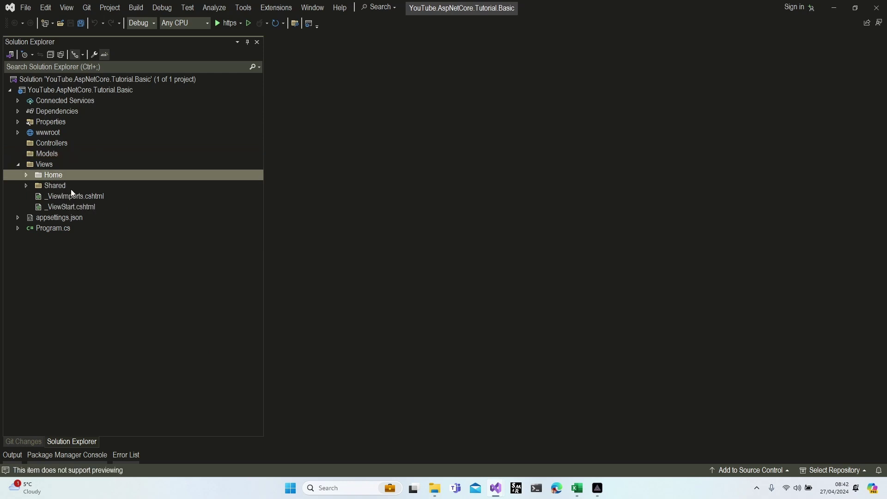
left_click(101, 290)
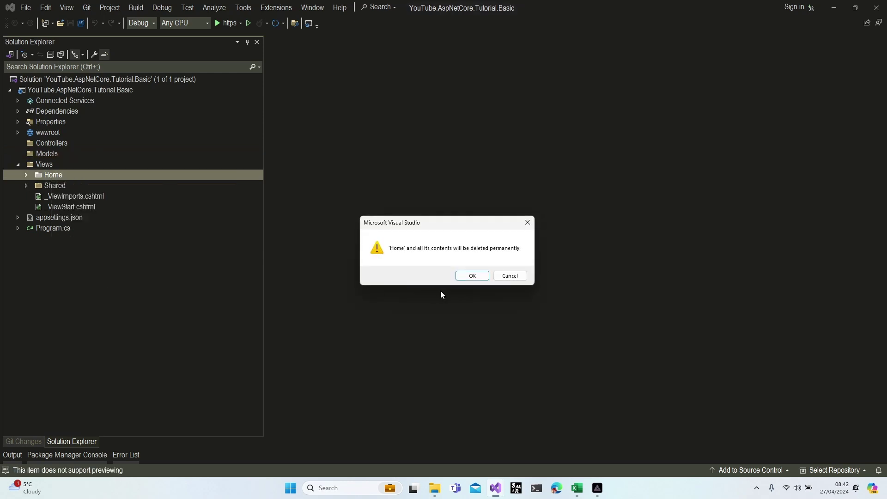
left_click(471, 275)
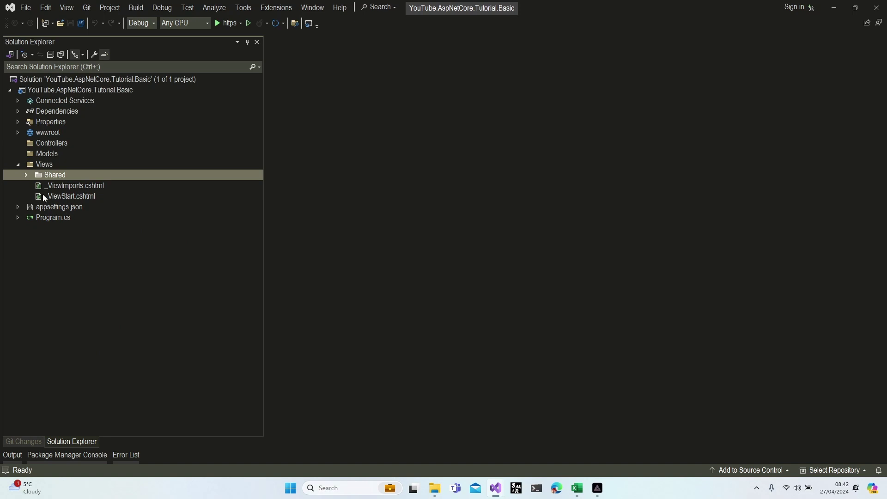
- Delete Error.cshtml from the Shared folder under Views and collapse both folders
left_click(26, 175)
right_click(63, 207)
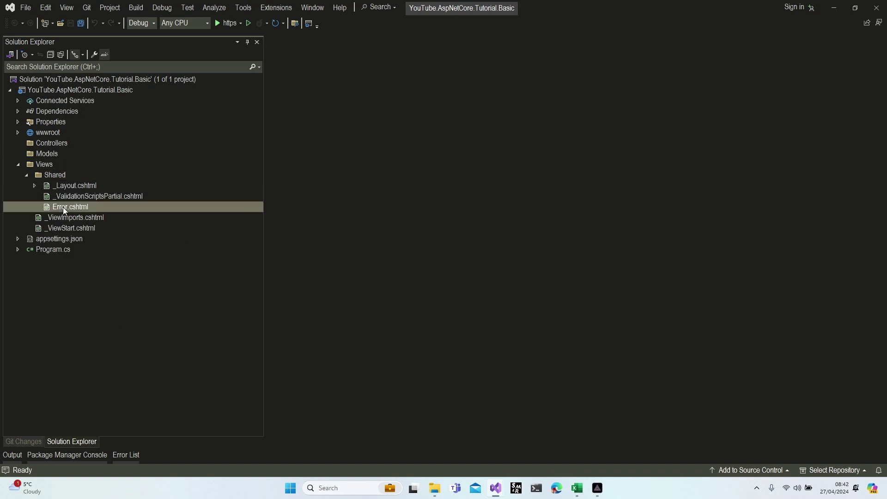
left_click(109, 345)
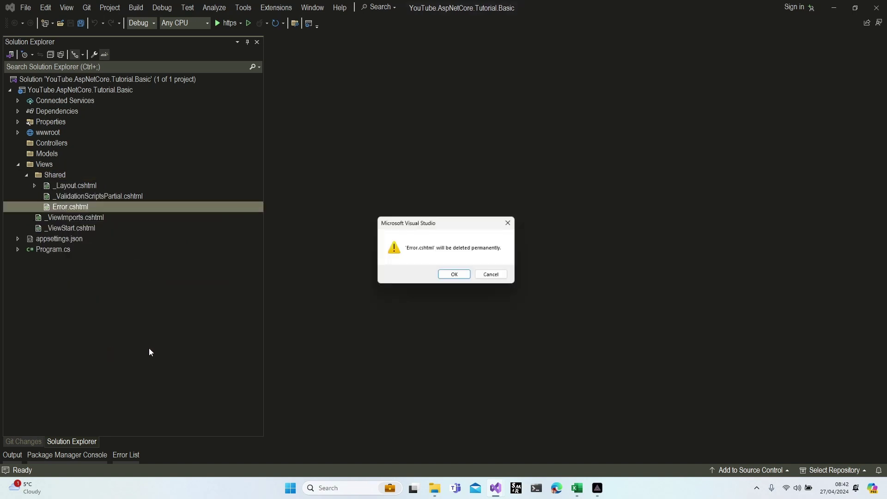
left_click(451, 274)
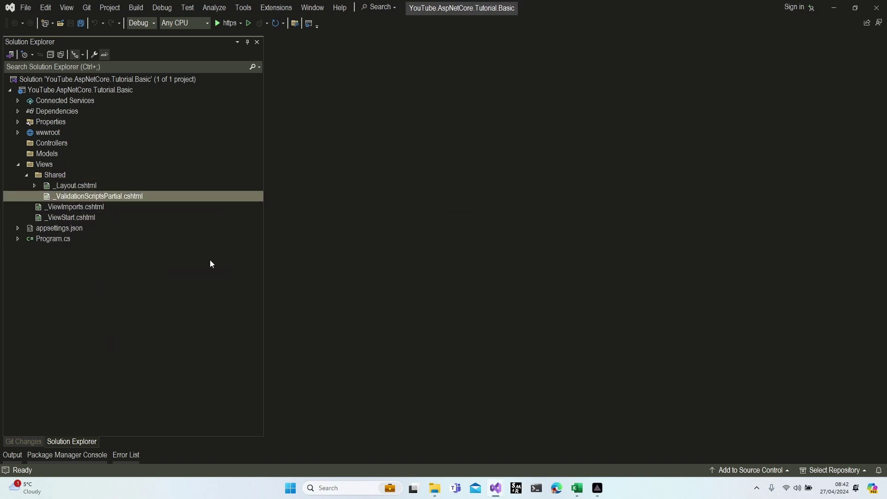
left_click(26, 175)
left_click(18, 164)
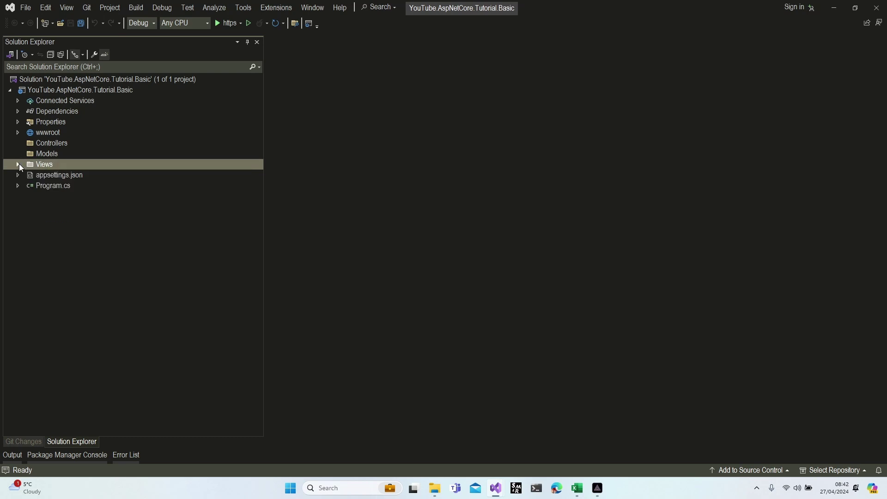
- Add a new class named Product to the Models folder
right_click(40, 152)
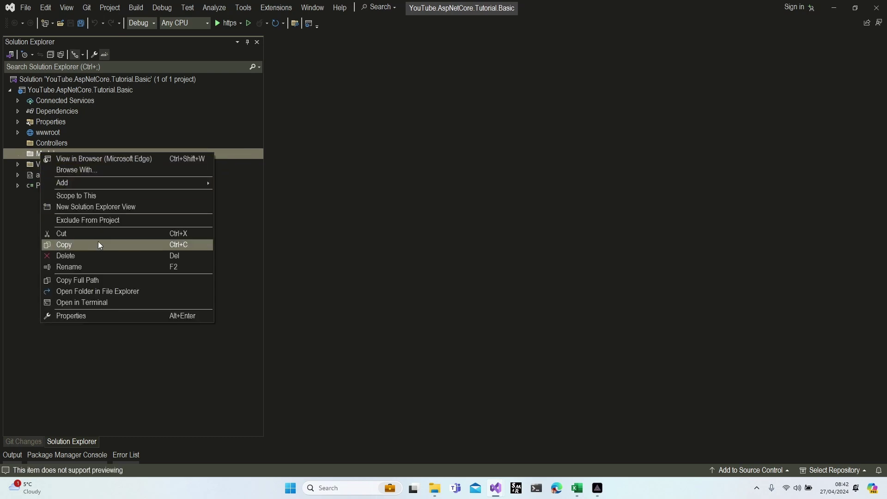
mouse_move(93, 181)
left_click(239, 345)
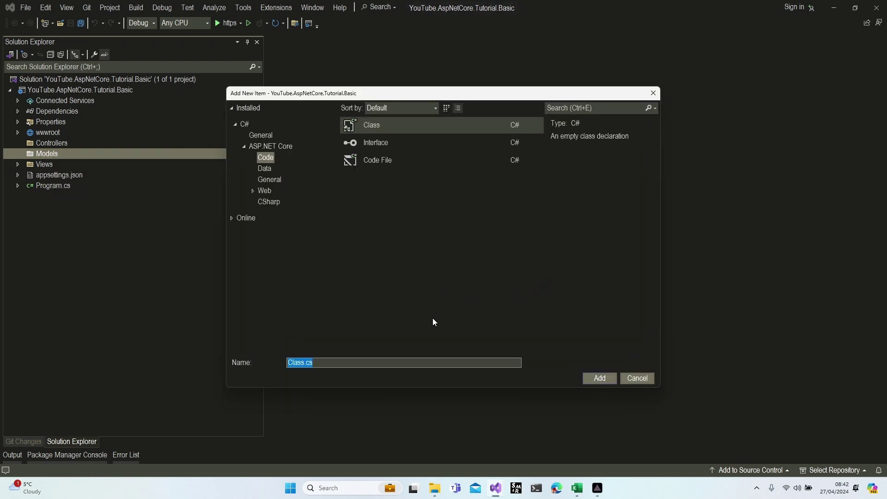
type("produc")
key("BackSpace")
key("BackSpace")
key("BackSpace")
key("BackSpace")
key("BackSpace")
key("BackSpace")
type("Product")
key("Return")
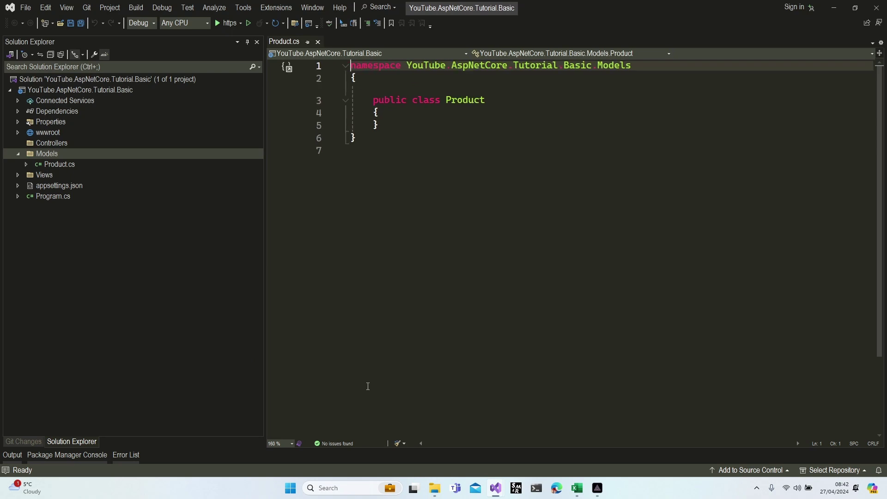
- Widen and enlarge the code editor and add a public int Id auto-property to the Product class
scroll(368, 386, "up", 1)
left_click_drag(264, 236, 205, 230)
scroll(365, 226, "up", 1)
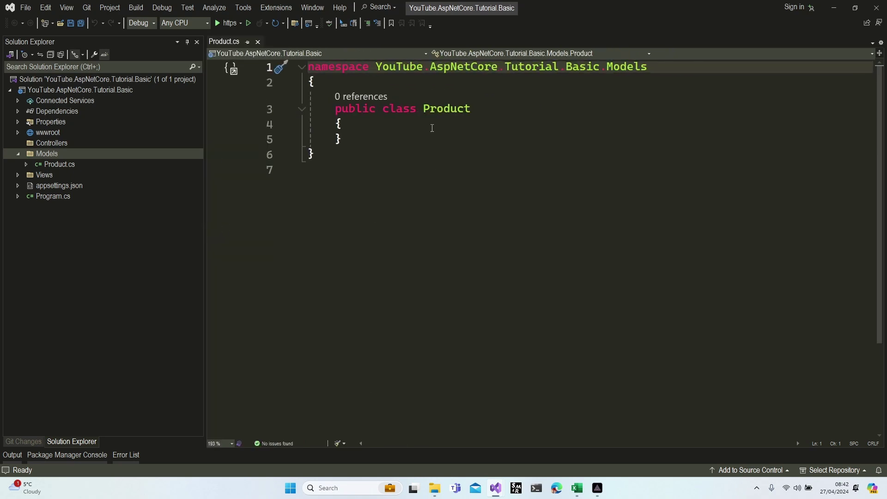
left_click(405, 119)
key("Return")
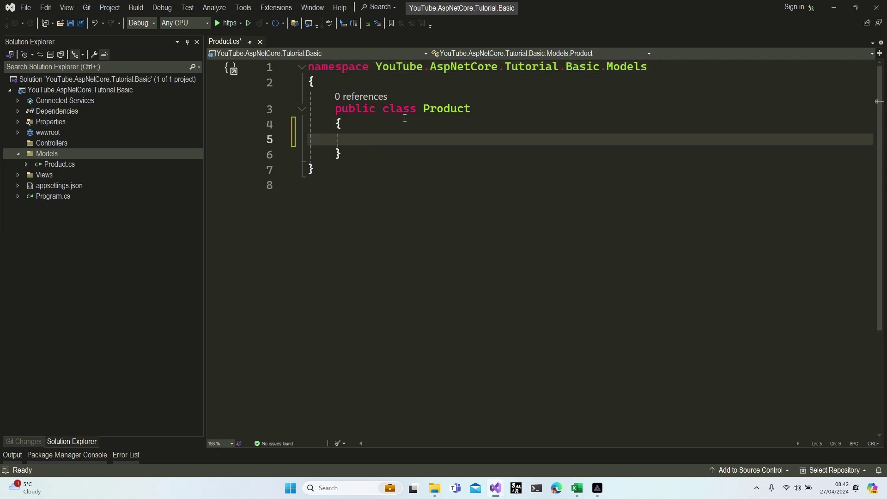
type("Prop")
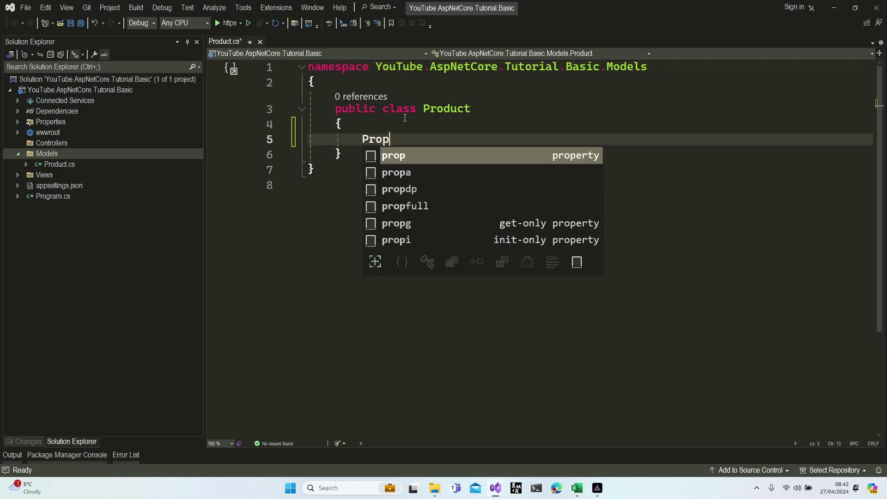
key("Tab")
key("Tab")
key("Tab")
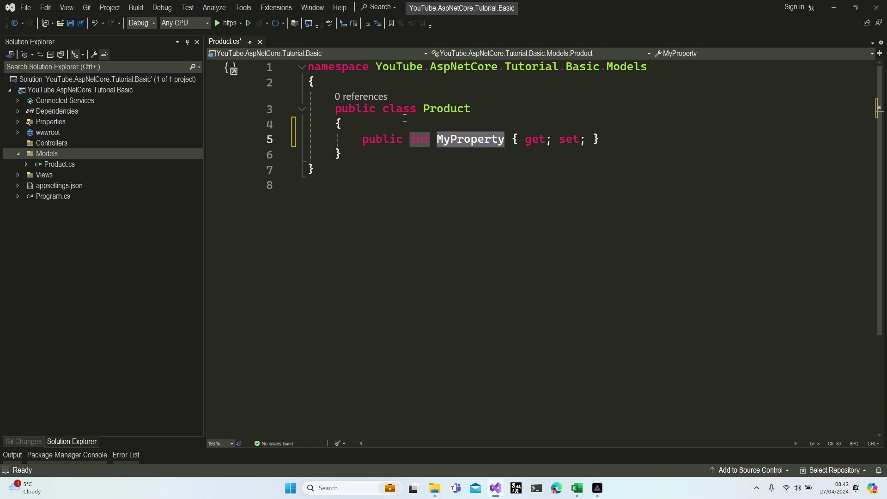
type("Id")
key("Return")
key("Return")
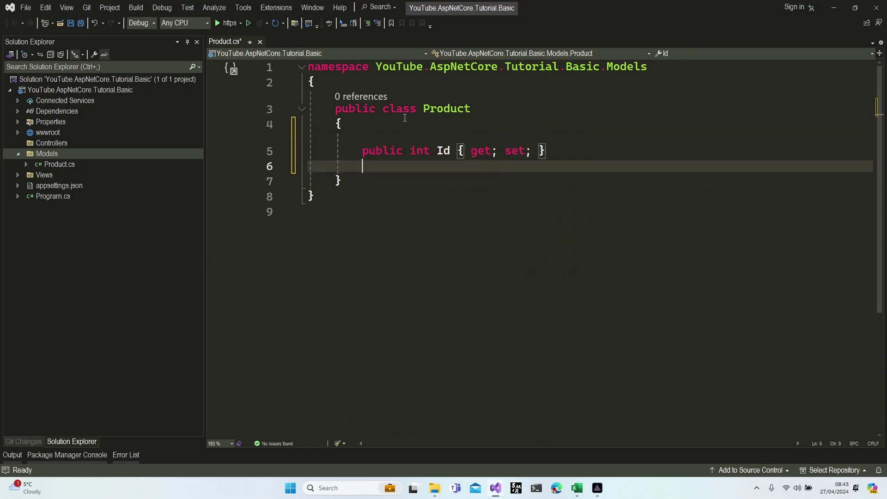
- Add a public string Name auto-property below Id in the Product class
type("prop")
key("Tab")
key("Tab")
type("string")
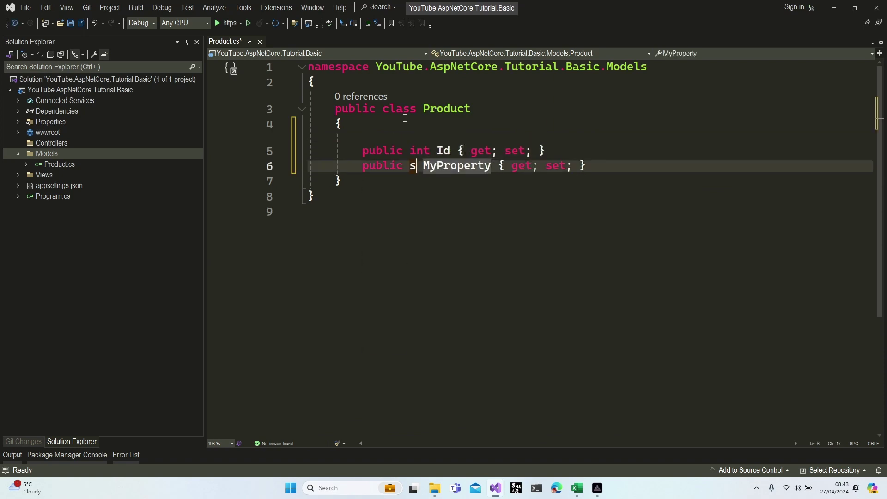
key("Tab")
type("Name")
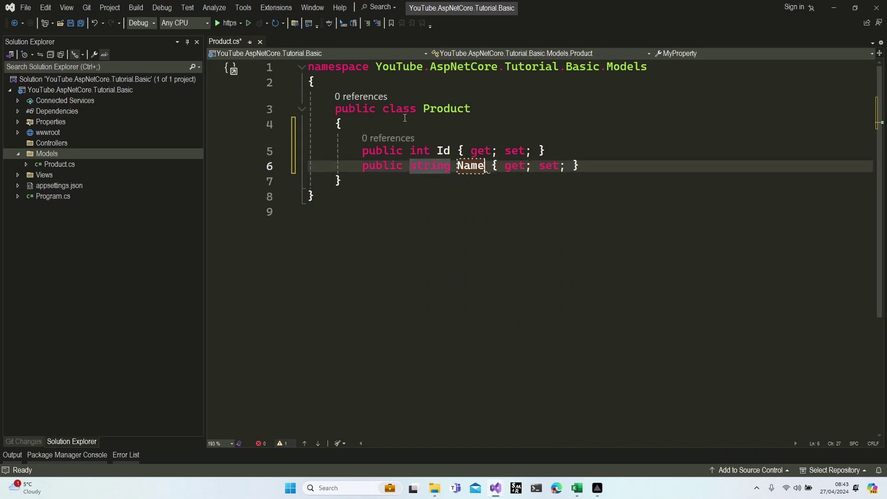
key("Return")
key("Return")
- Insert another auto-property template below Name in the Product class and switch to the entity plan worksheet in Excel
type("prop")
key("Tab")
key("Tab")
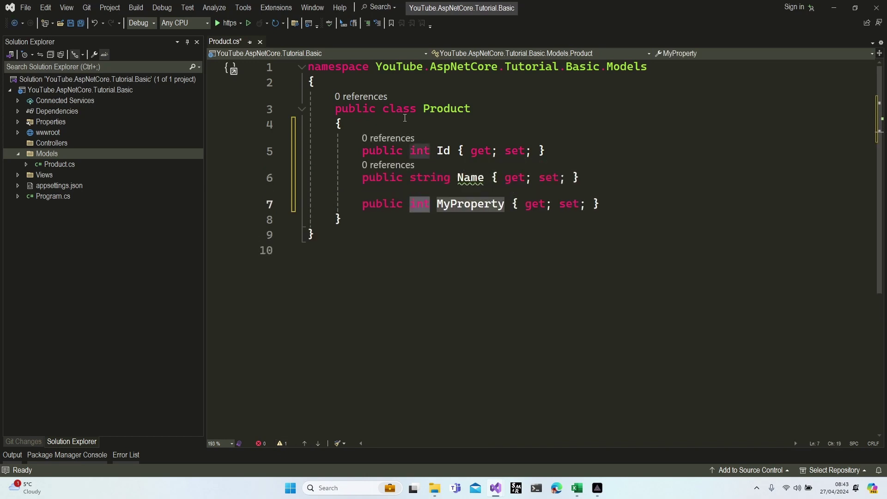
left_click(577, 489)
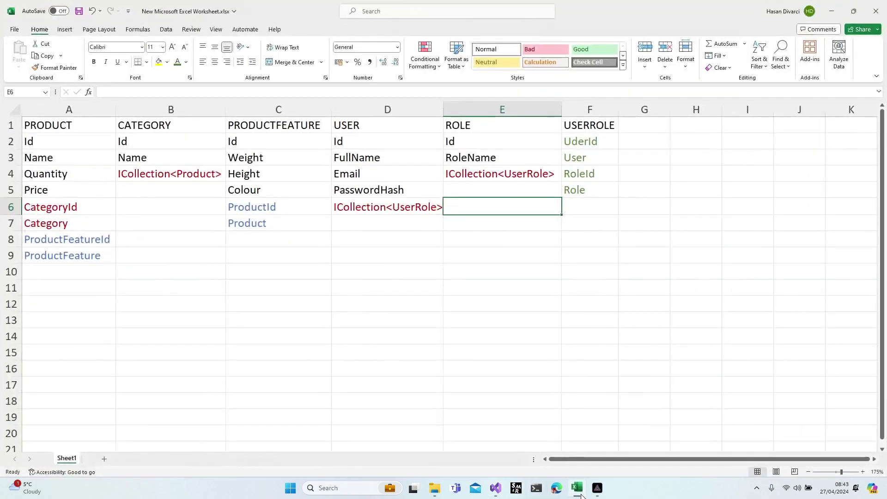